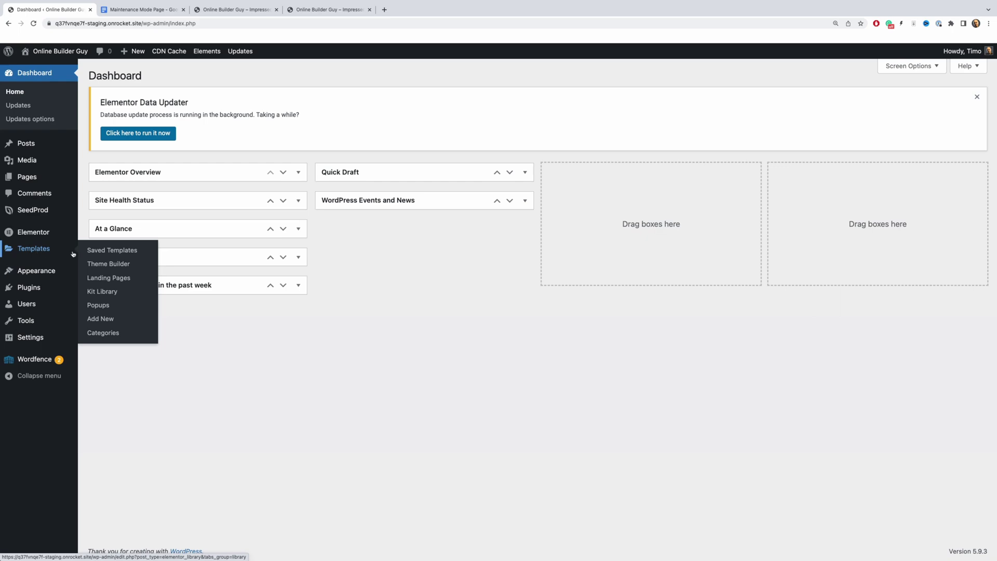
Create a new Elementor template of type Page named "Maintenance Mode Template".
click(107, 318)
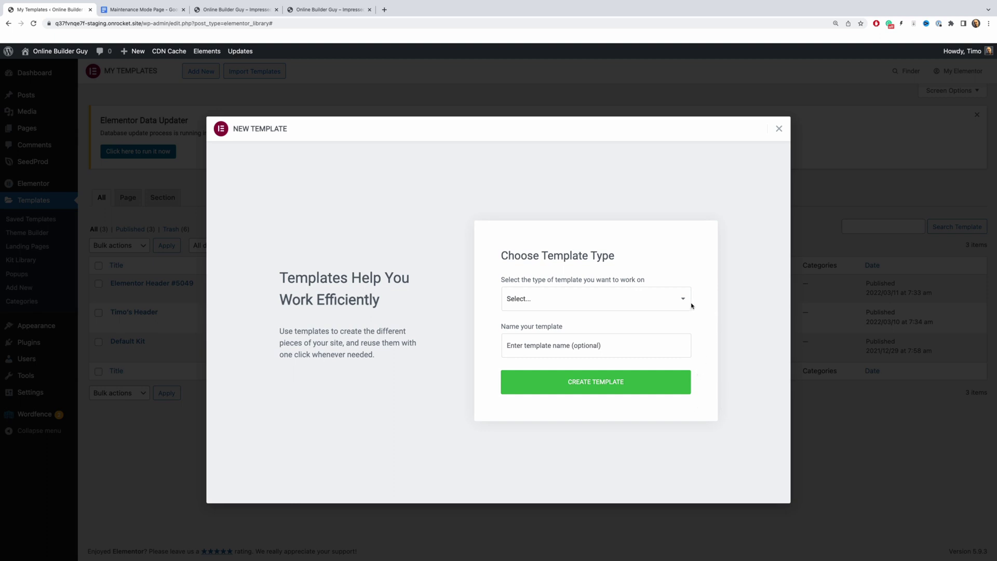
click(651, 302)
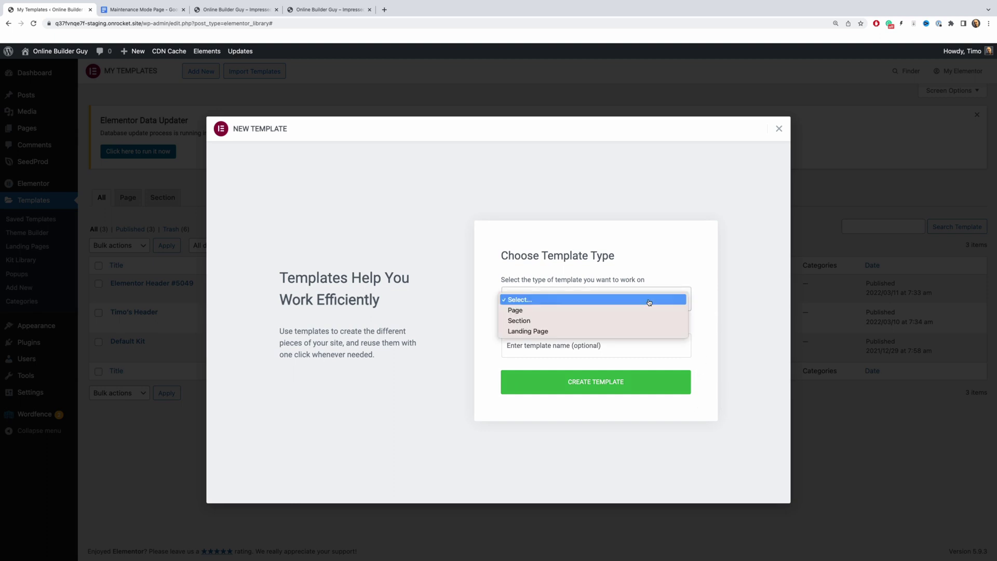
click(609, 311)
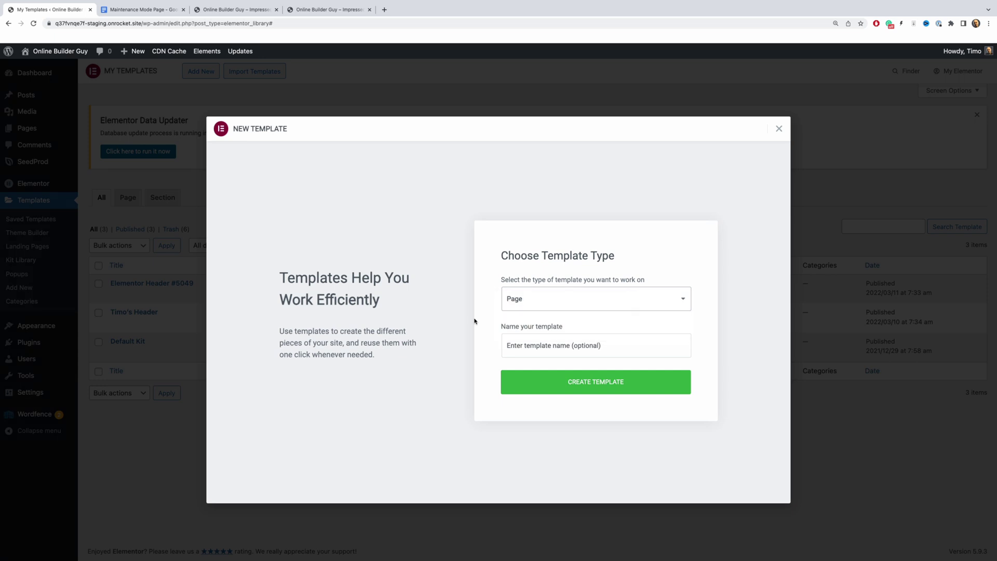
click(512, 347)
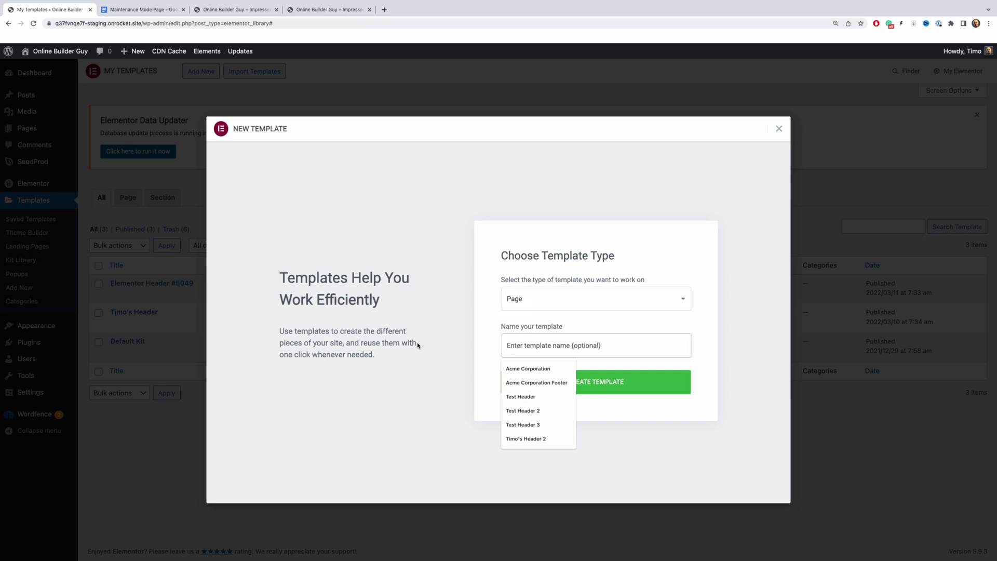
text(Mai)
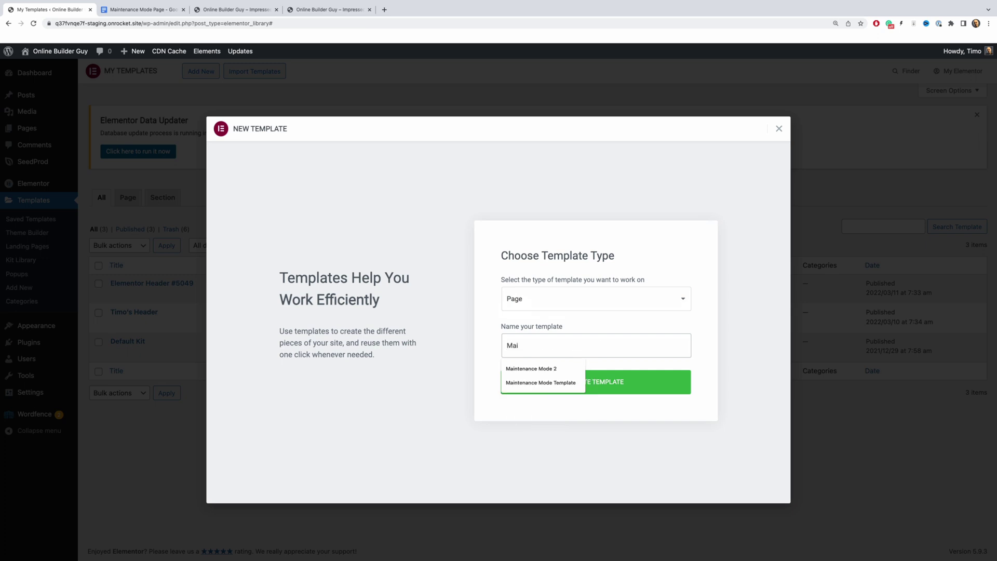
key(Down)
key(Down)
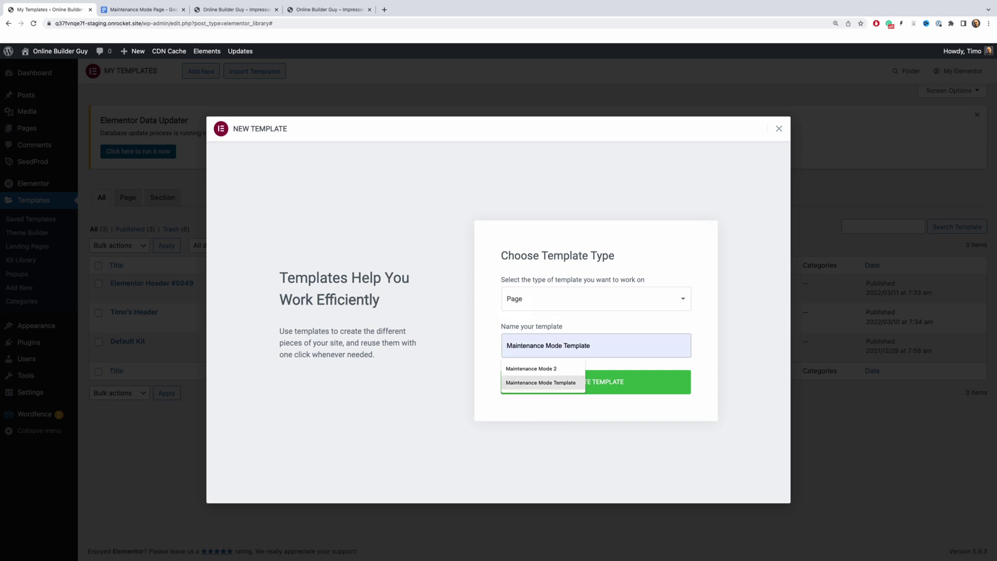
click(516, 384)
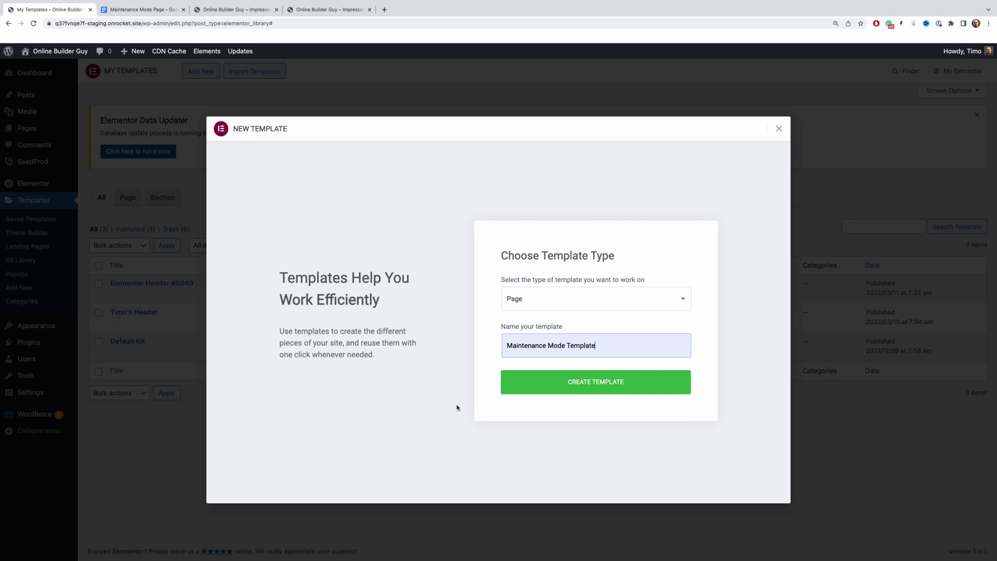
click(595, 391)
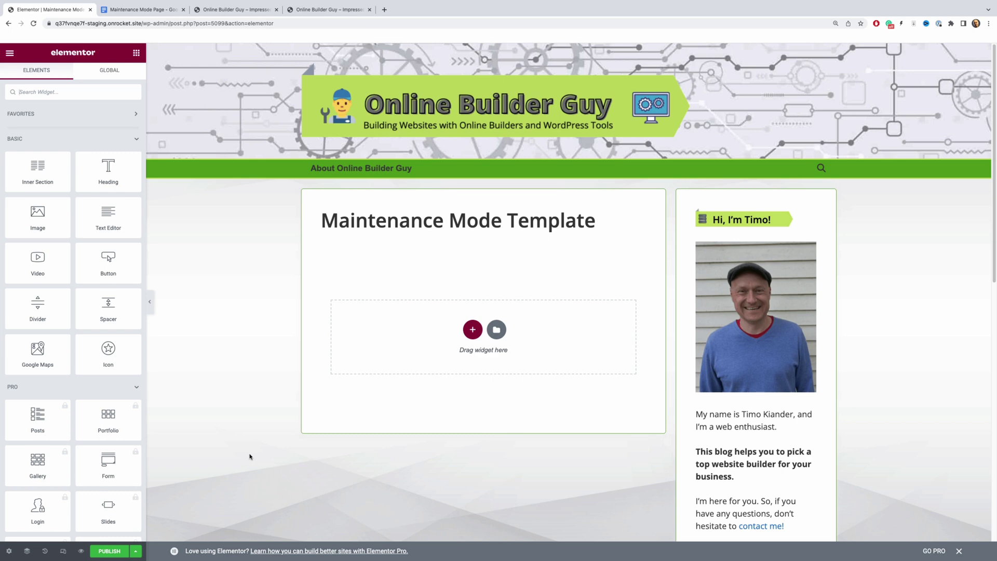
Set the template's page layout to Elementor Canvas in the page settings.
click(9, 552)
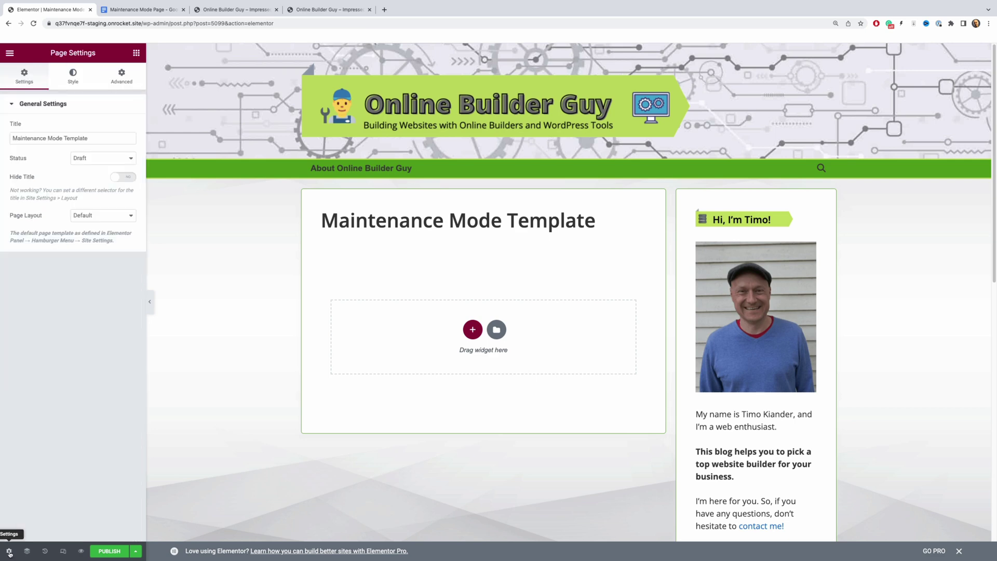
drag(44, 219, 23, 217)
click(46, 220)
click(100, 219)
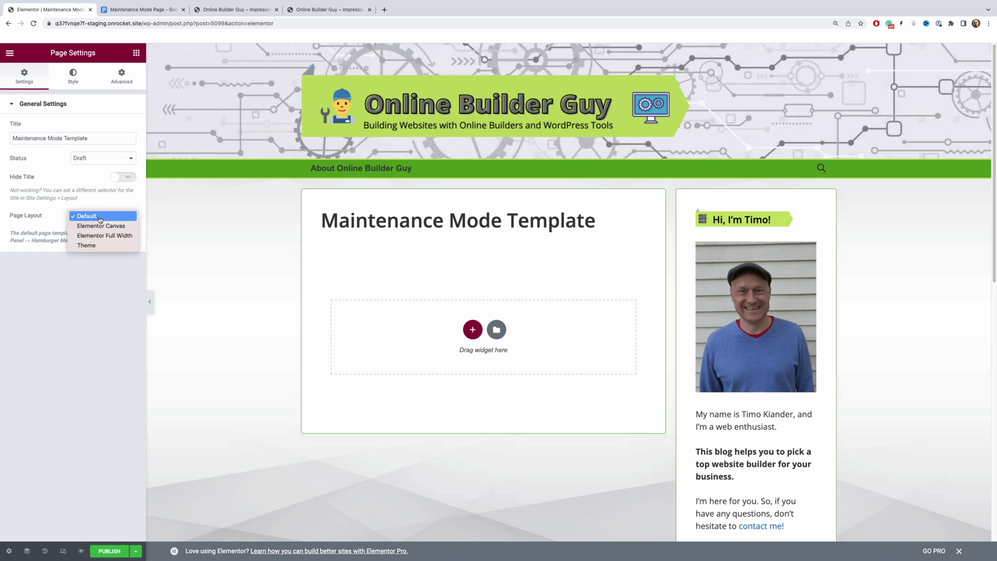
click(126, 227)
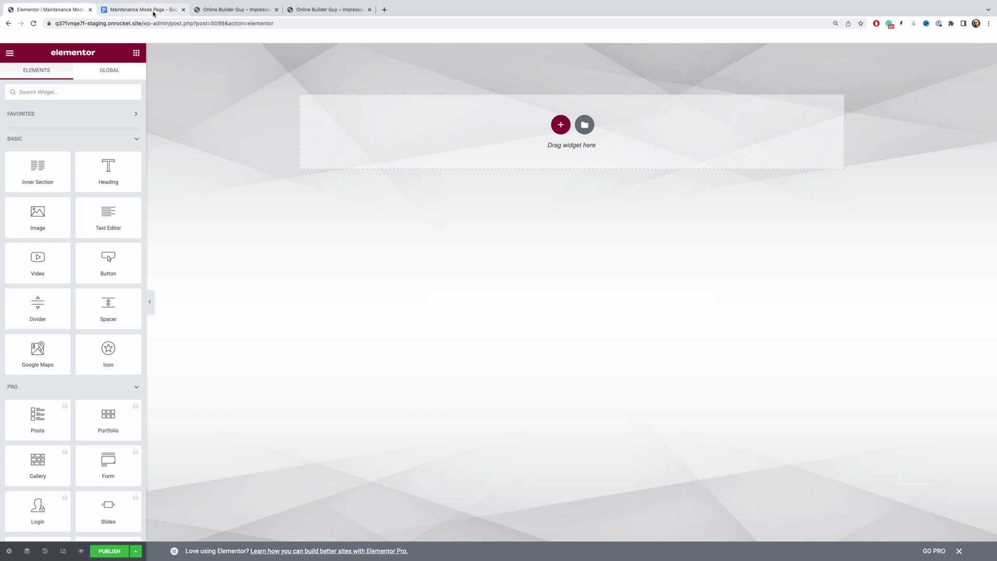
Add an Image widget to the empty canvas and fill it with the toolbox logo logo-1.png from the media library.
click(141, 10)
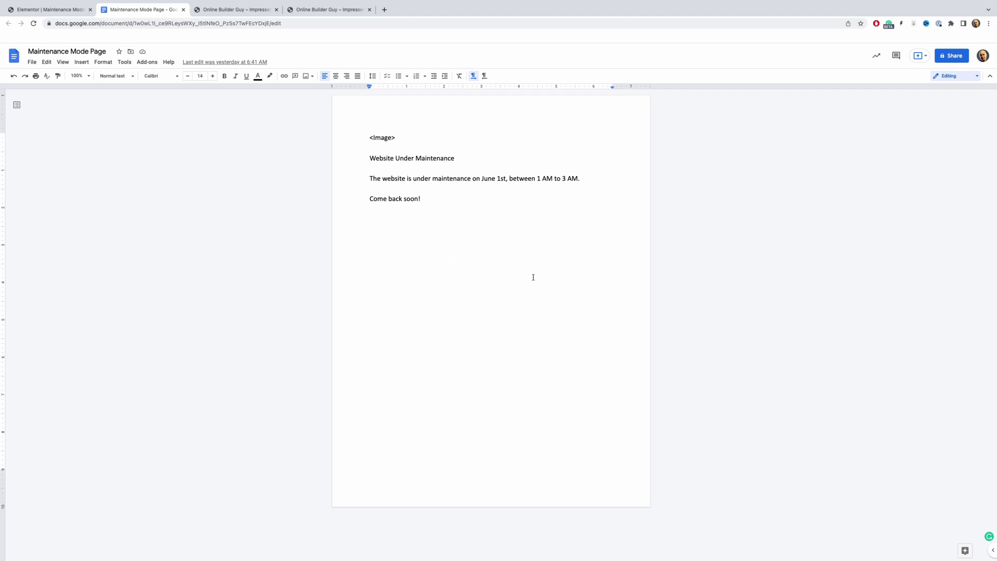
click(55, 10)
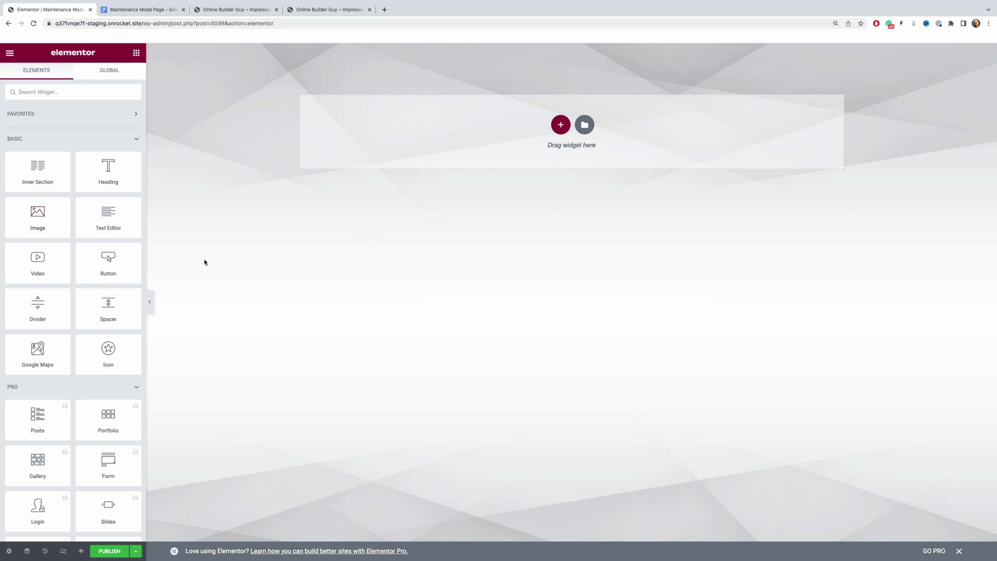
drag(35, 214, 514, 127)
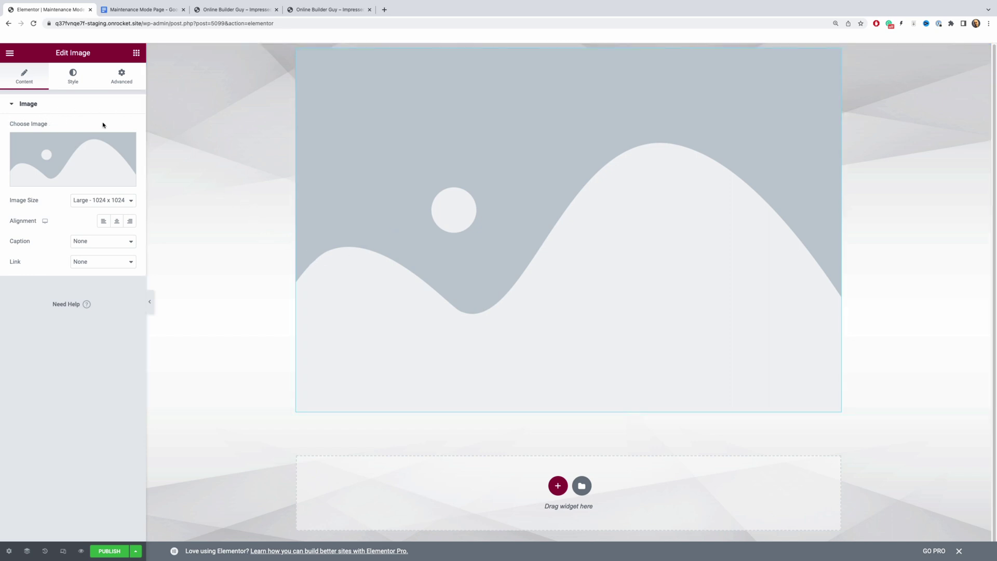
mouse_move(52, 143)
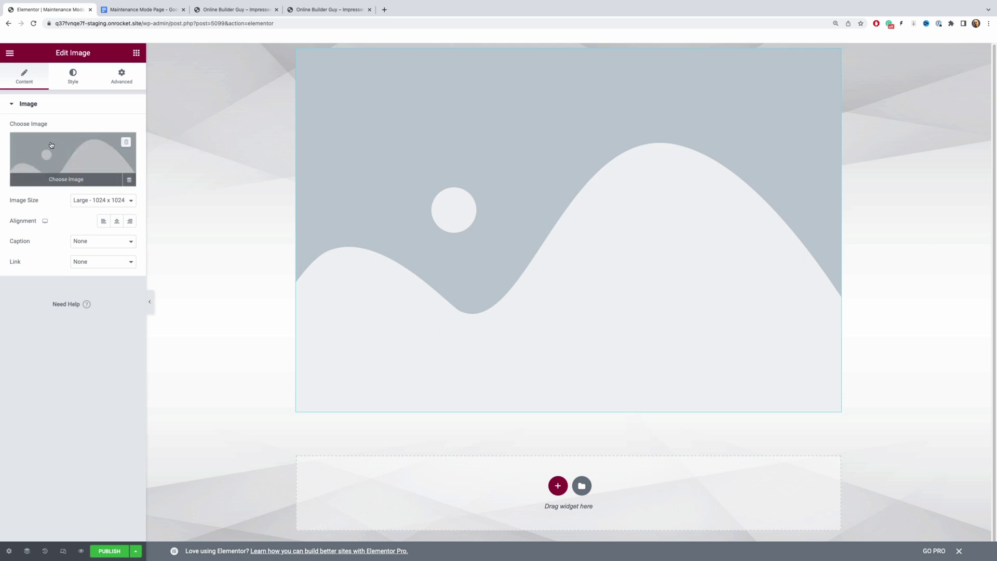
click(68, 181)
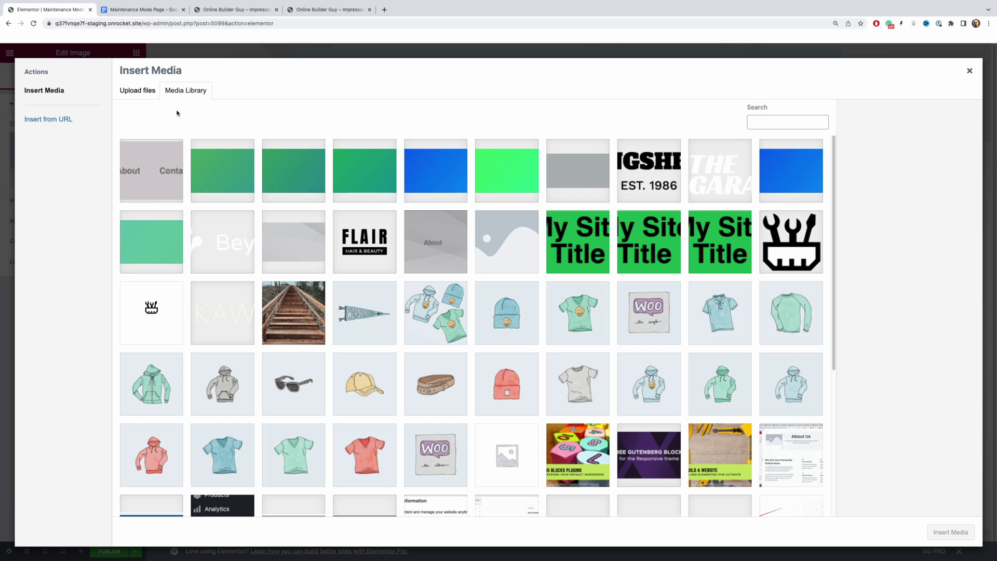
click(131, 94)
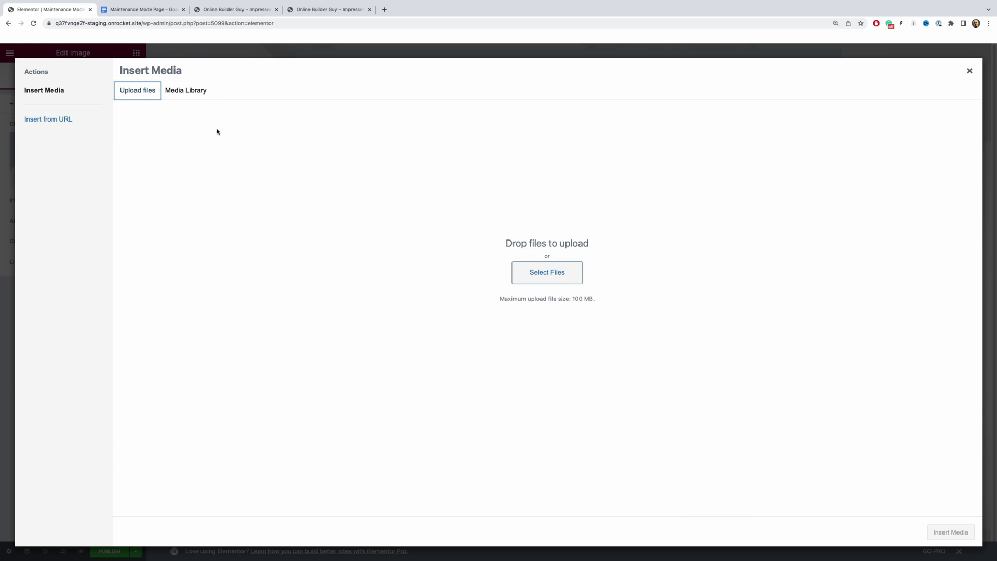
click(206, 94)
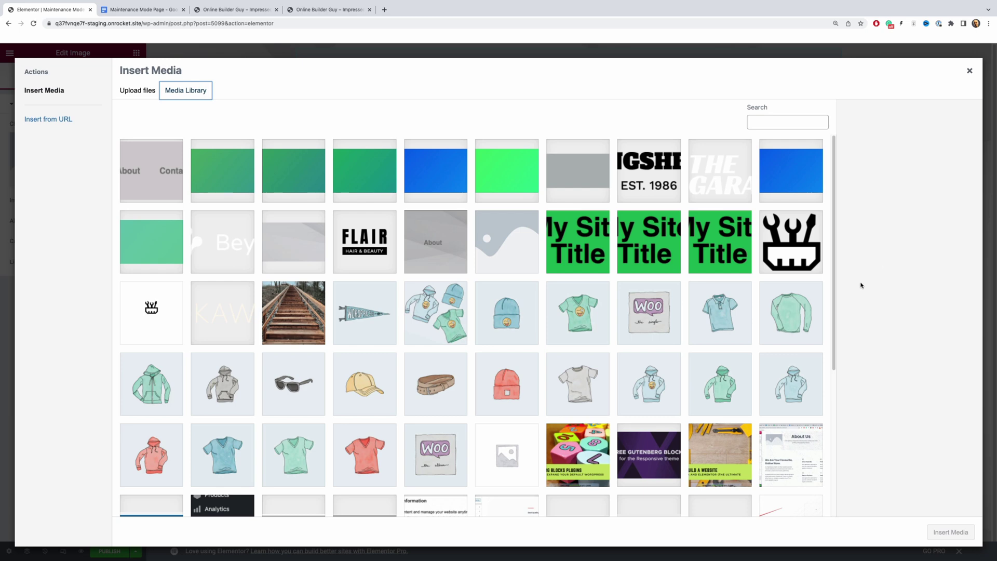
click(785, 244)
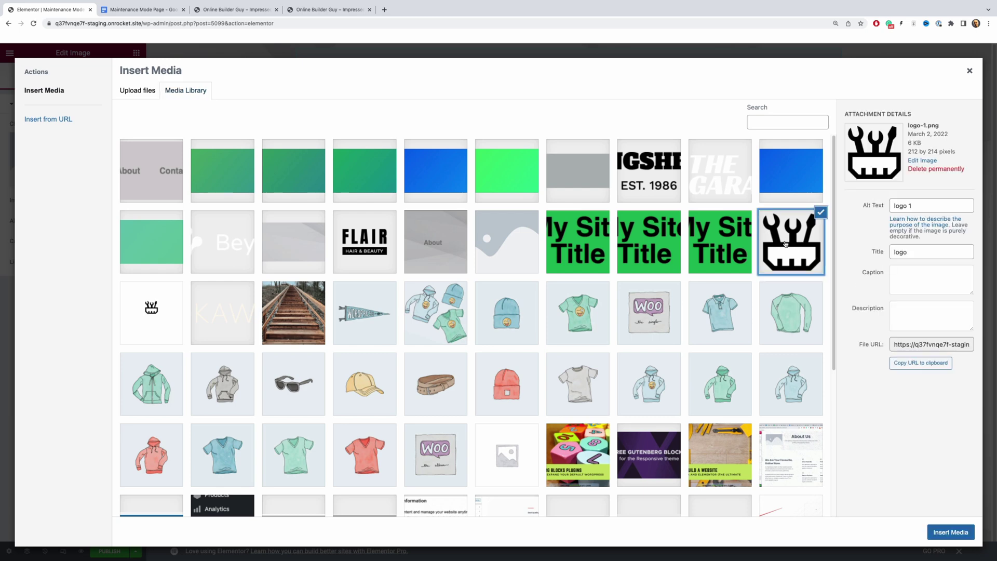
click(950, 534)
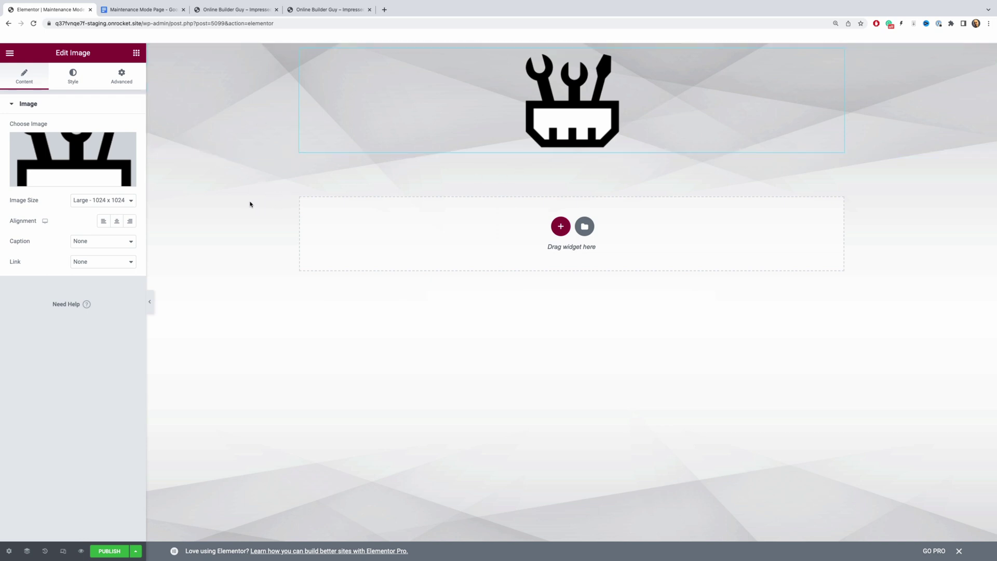
Switch to the Maintenance Mode Page document in Google Docs and copy the text from "Website Under Maintenance" through "Come back soon!".
click(137, 53)
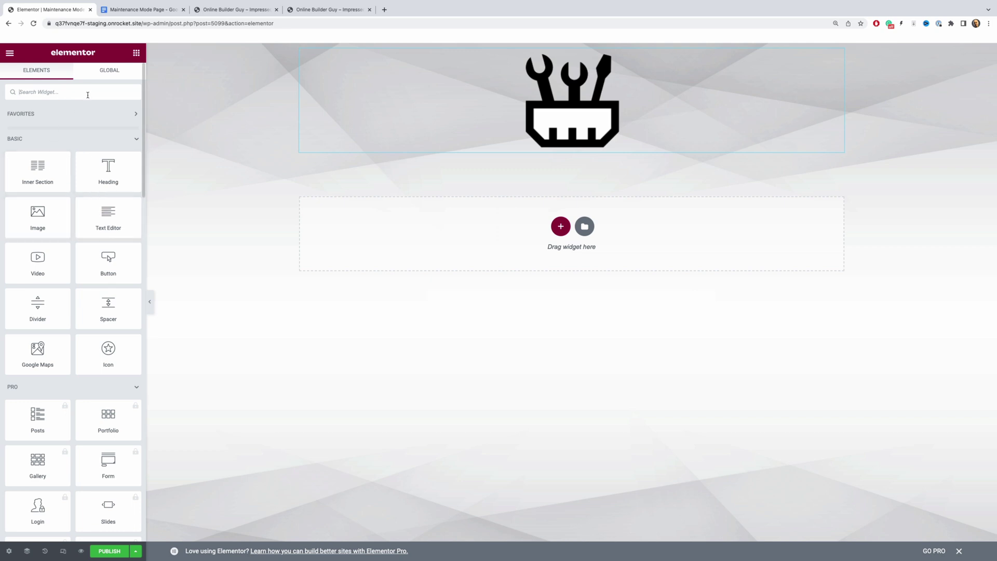
click(148, 11)
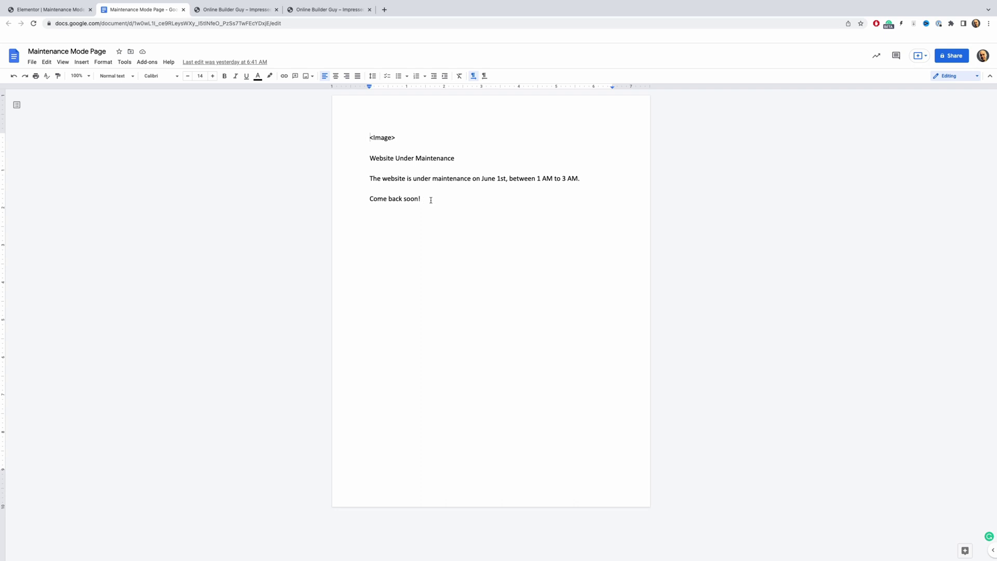
drag(431, 200, 365, 162)
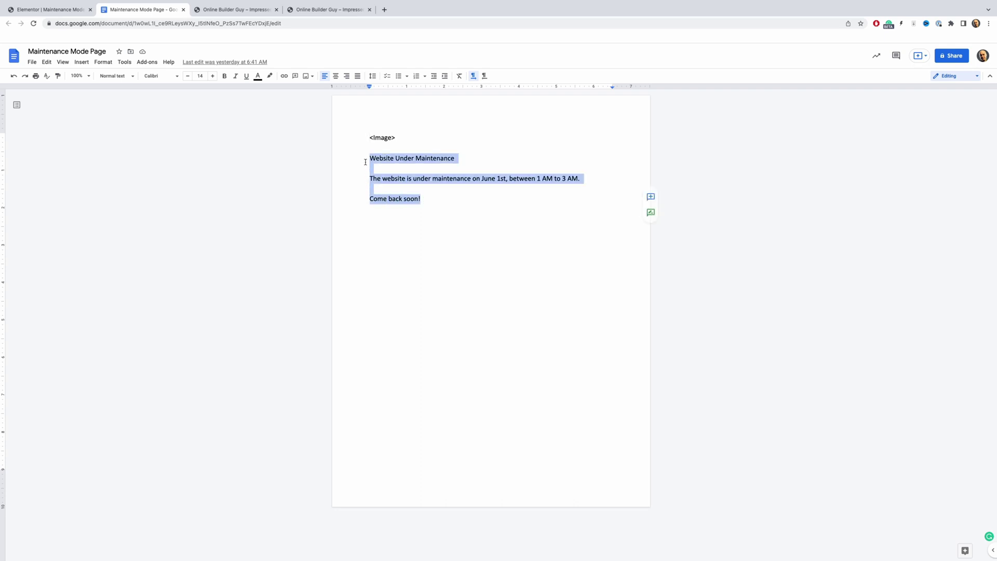
right_click(377, 159)
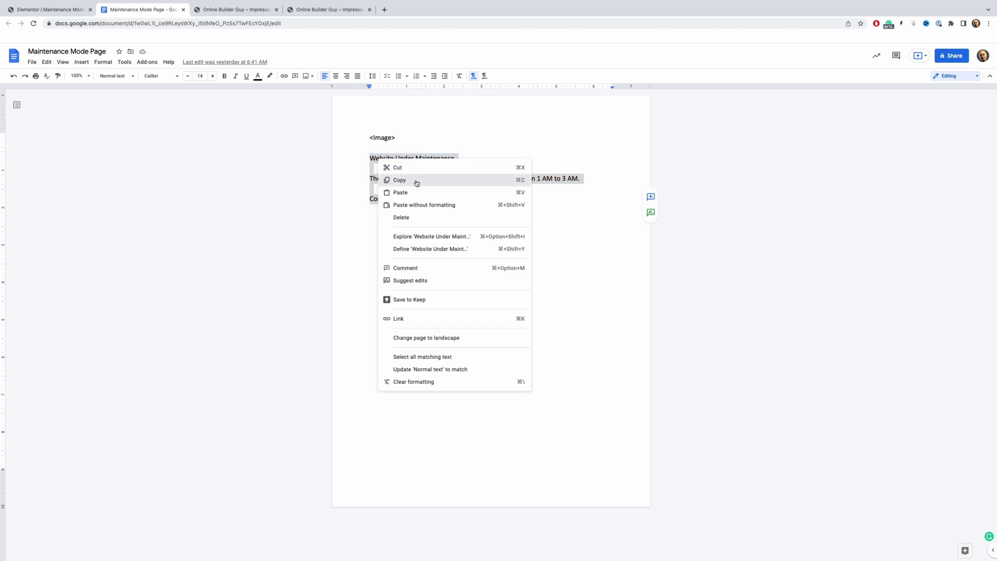
click(414, 181)
click(402, 246)
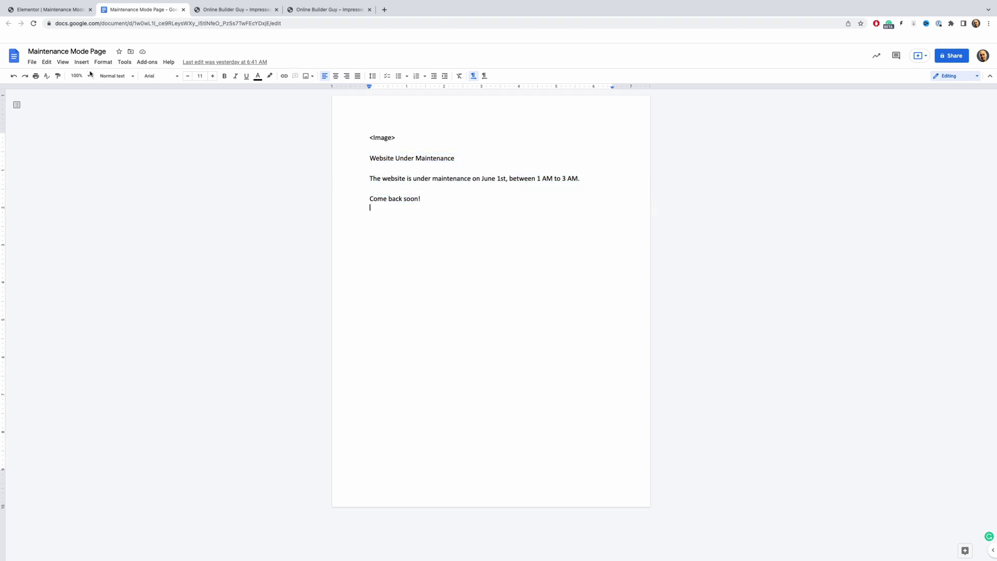
Back in Elementor, add a Text Editor widget below the logo and replace its placeholder text with the copied maintenance text.
click(51, 10)
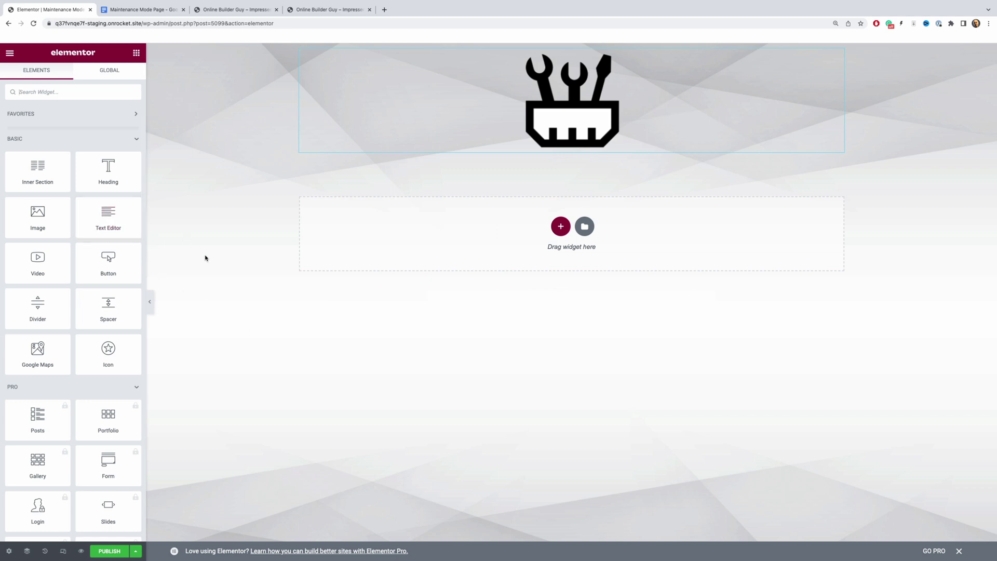
drag(104, 221, 566, 236)
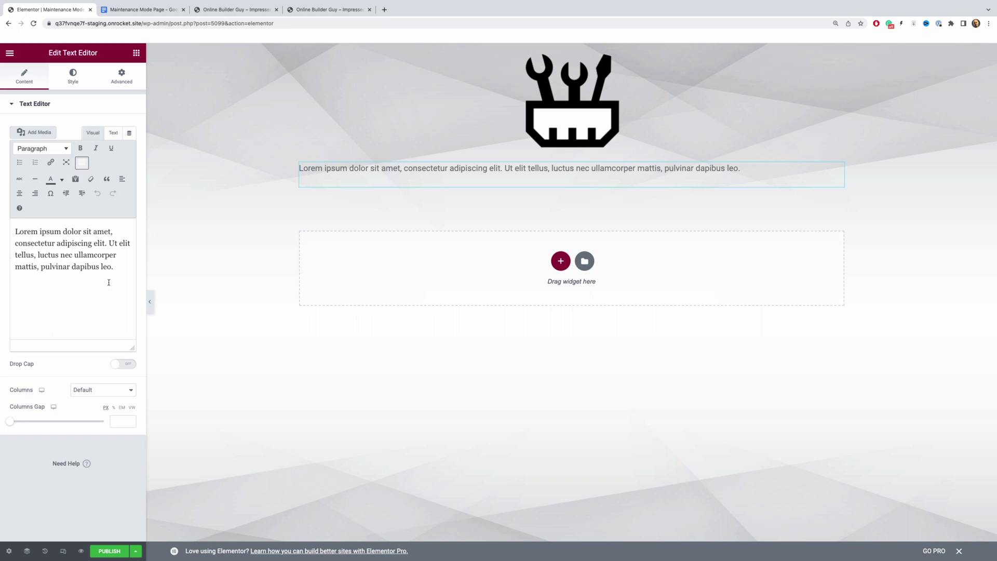
drag(115, 268, 12, 232)
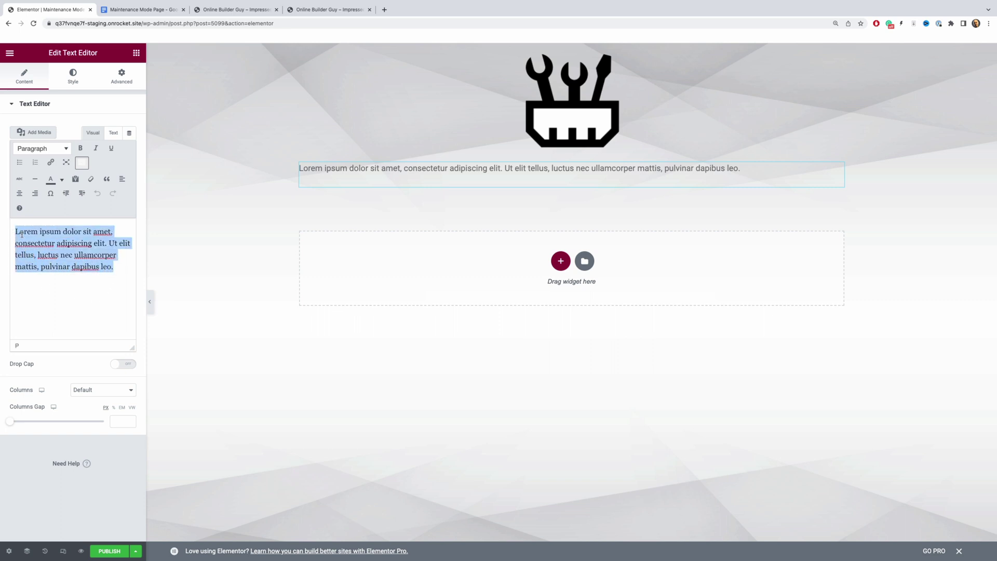
right_click(23, 236)
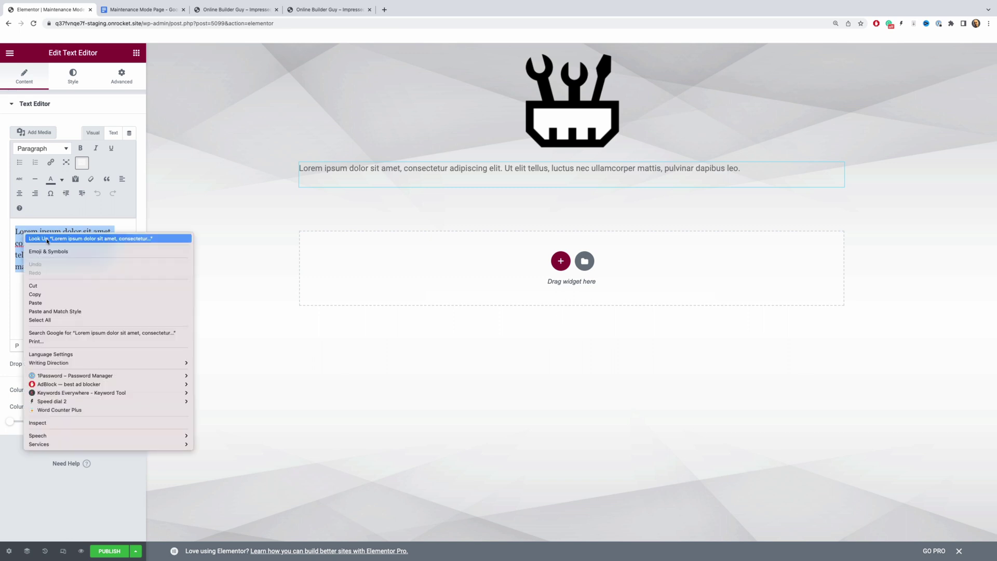
click(60, 302)
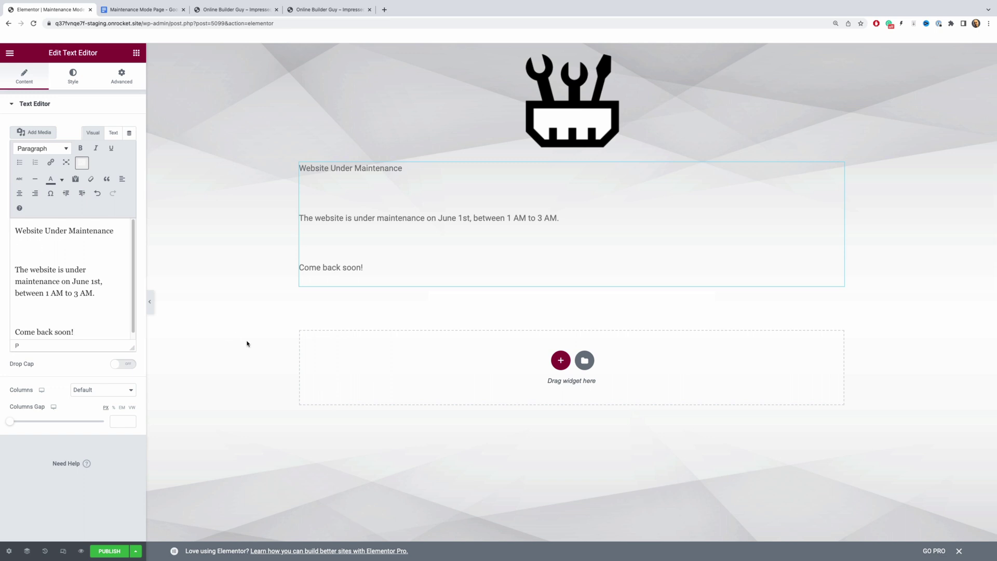
Remove the empty paragraphs between the three lines of maintenance text.
key(BackSpace)
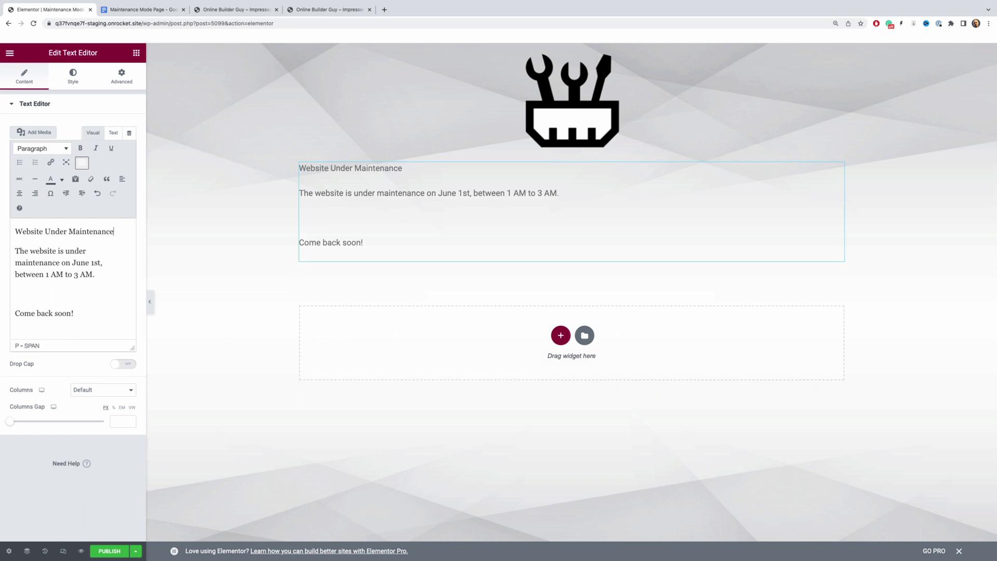
click(36, 296)
key(BackSpace)
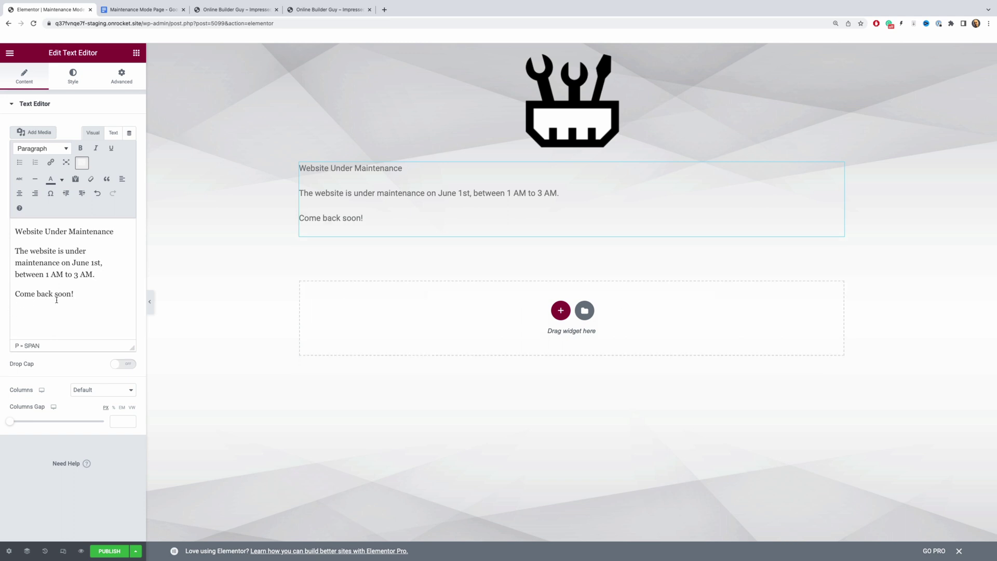
Center-align all three paragraphs of the maintenance text and collapse the extra rows of formatting controls.
drag(74, 295, 11, 234)
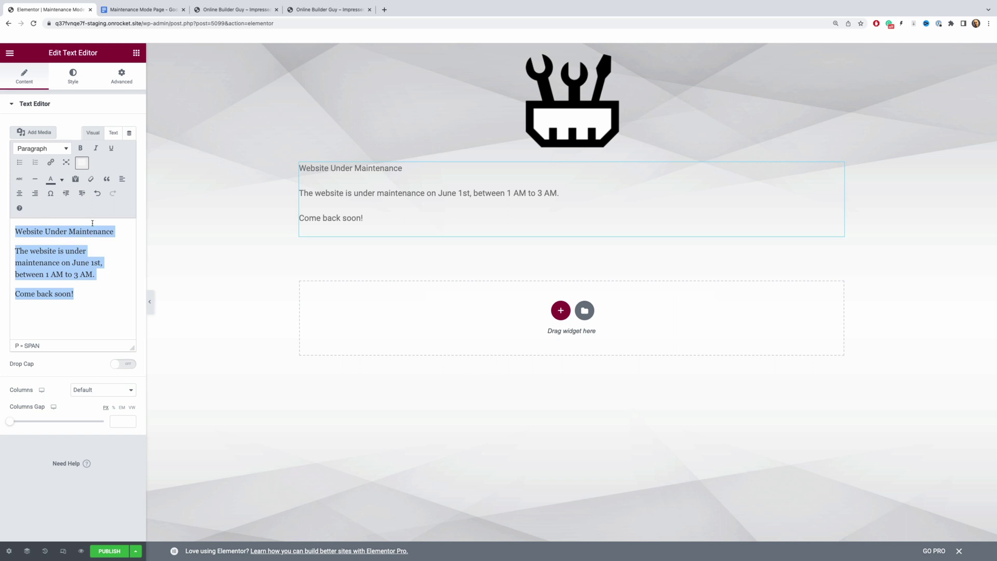
click(20, 195)
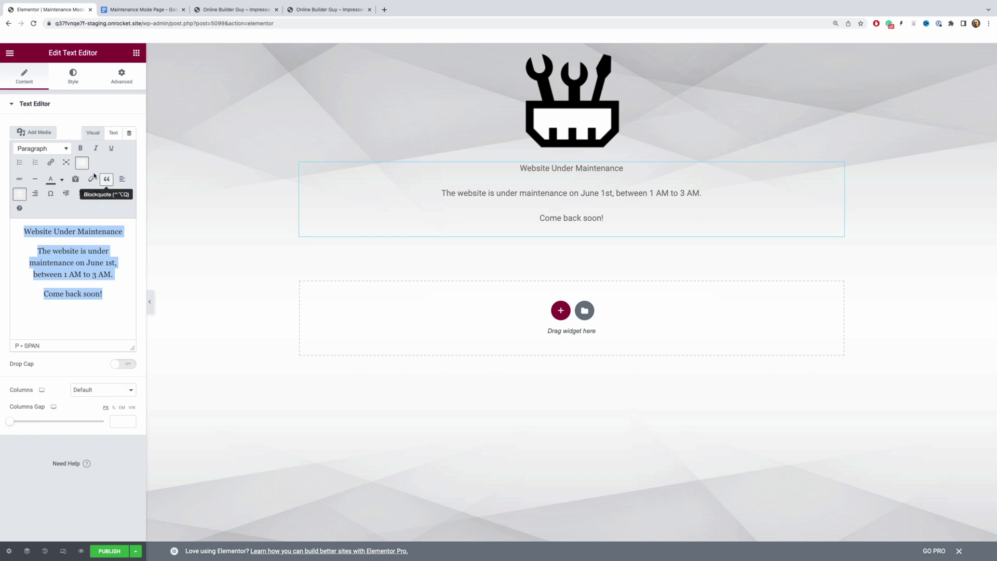
click(82, 164)
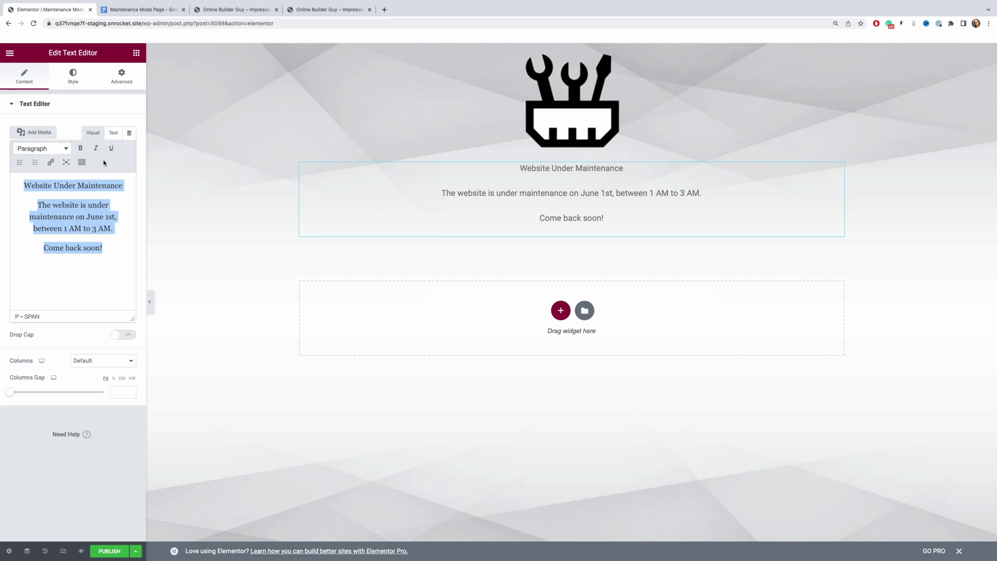
Show the full formatting controls again, make the "Website Under Maintenance" line bold and format it as Heading 1.
click(82, 164)
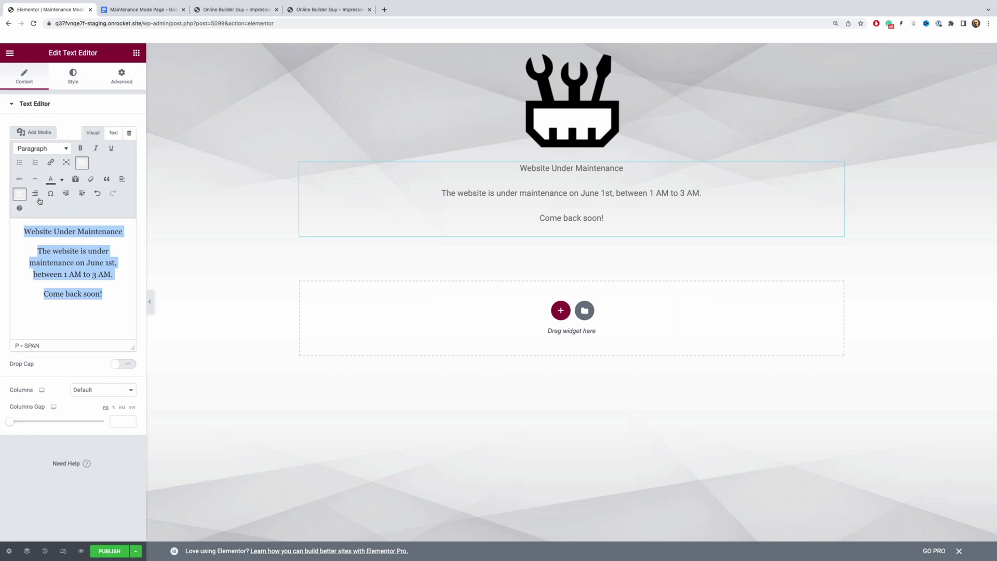
key(ctrl+z)
click(63, 242)
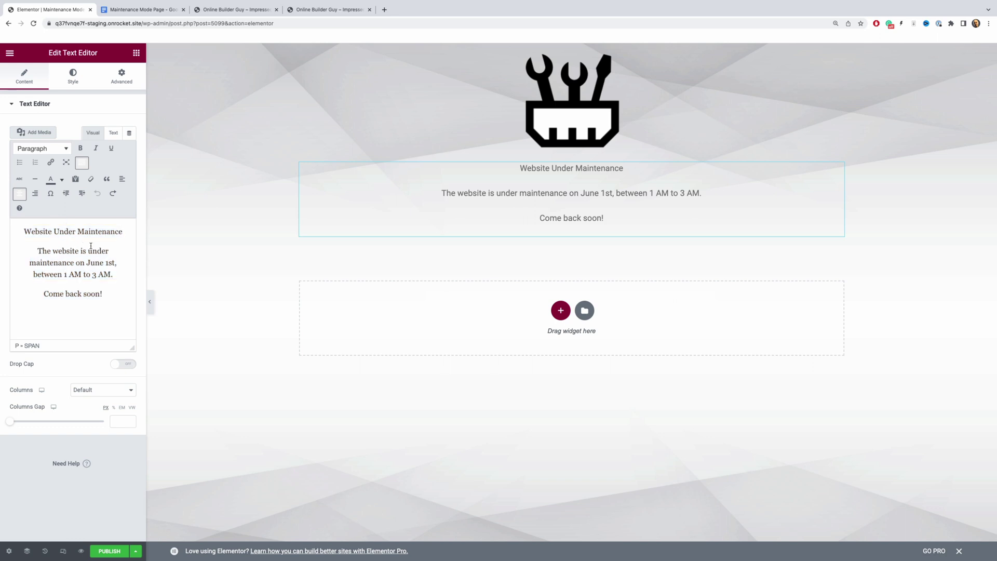
drag(123, 232, 25, 232)
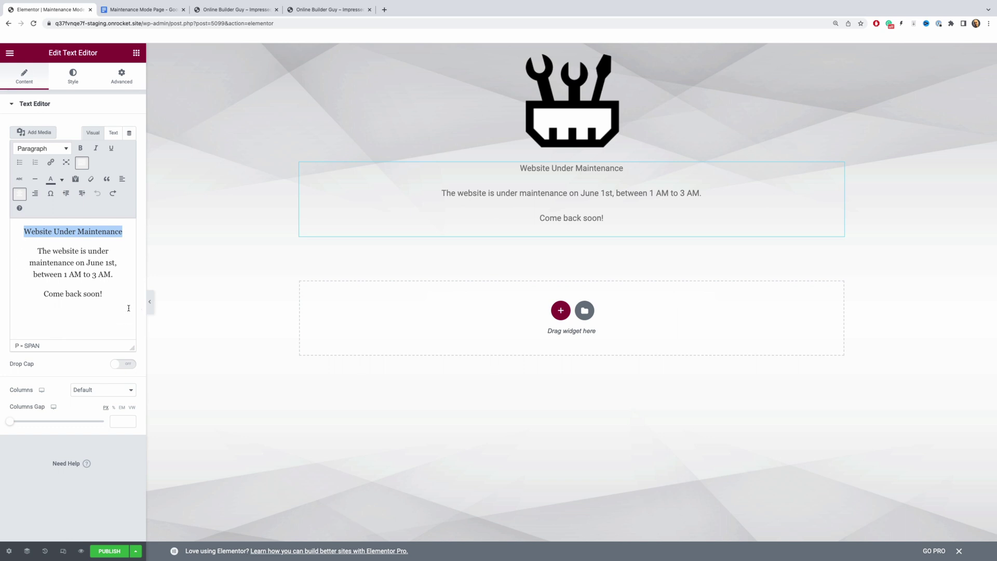
click(80, 149)
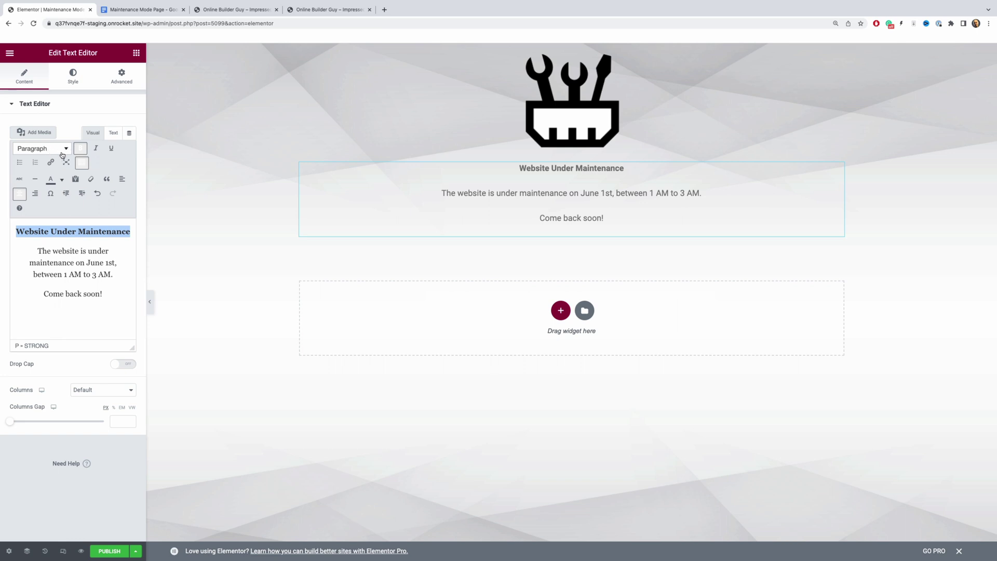
click(63, 151)
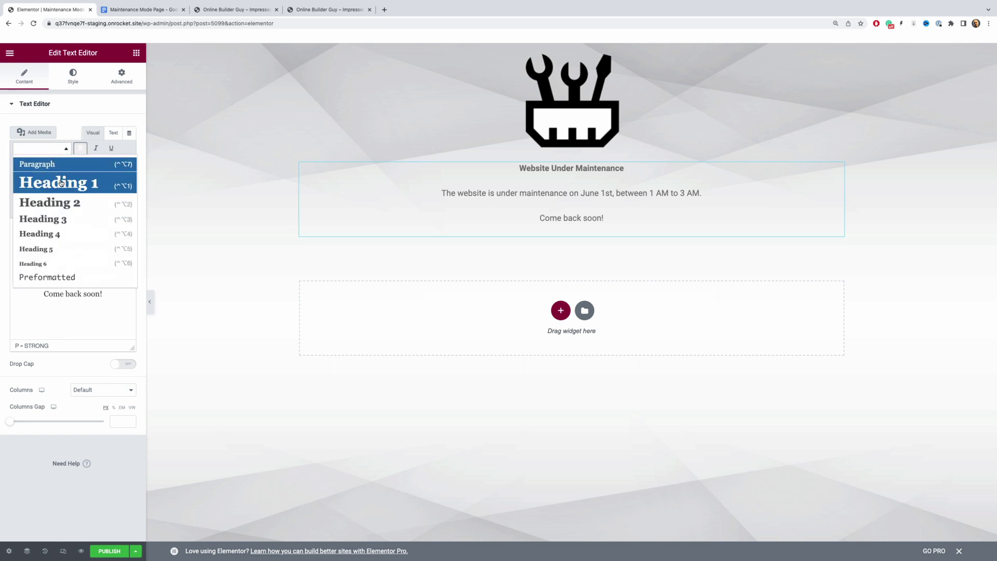
click(60, 183)
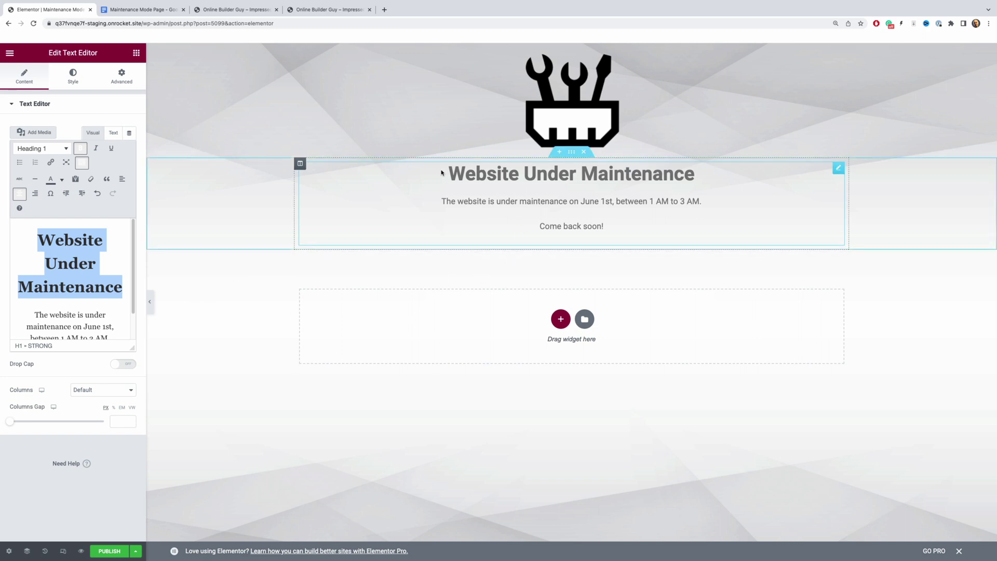
Color the "Website Under Maintenance" heading green and publish the template.
click(61, 180)
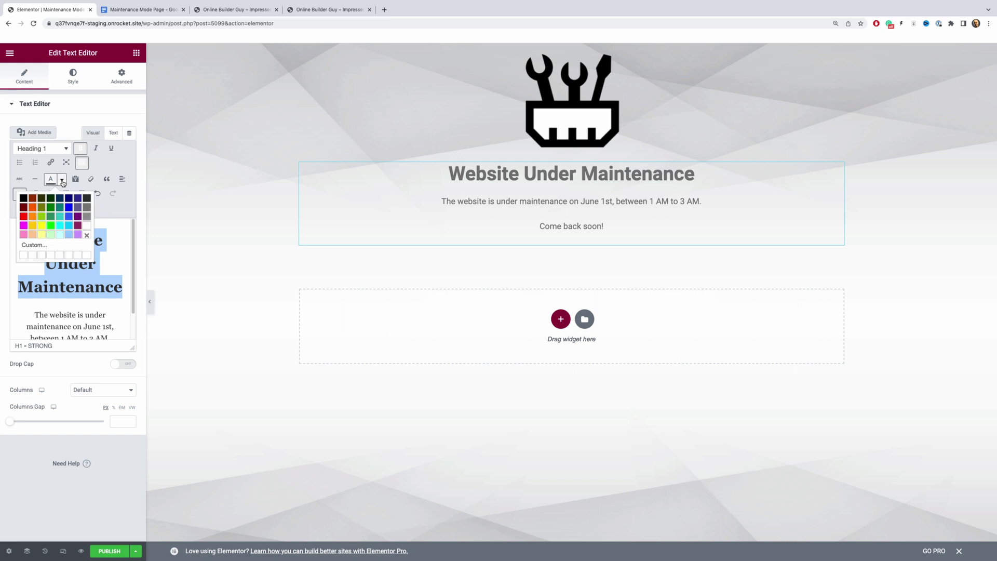
click(50, 210)
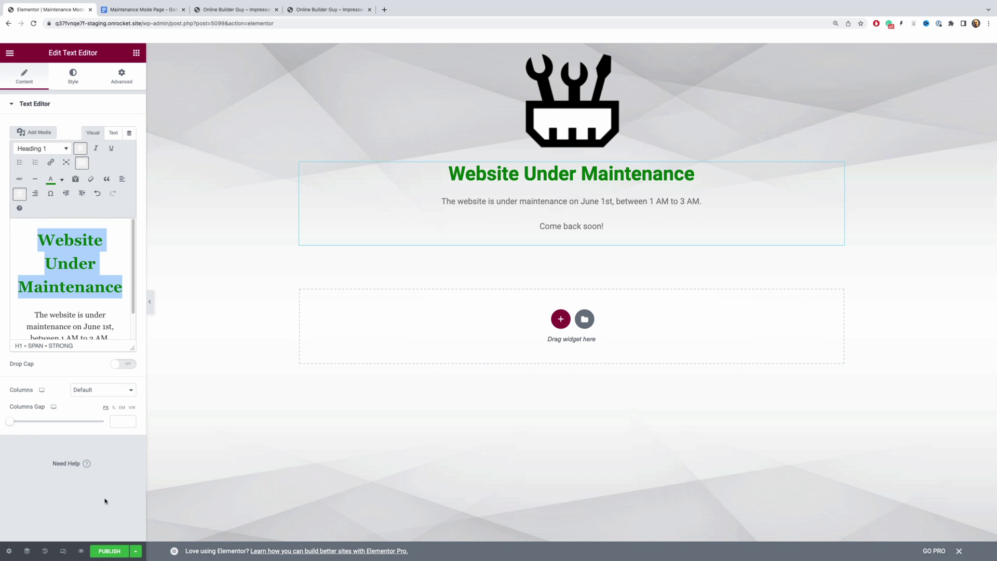
click(104, 553)
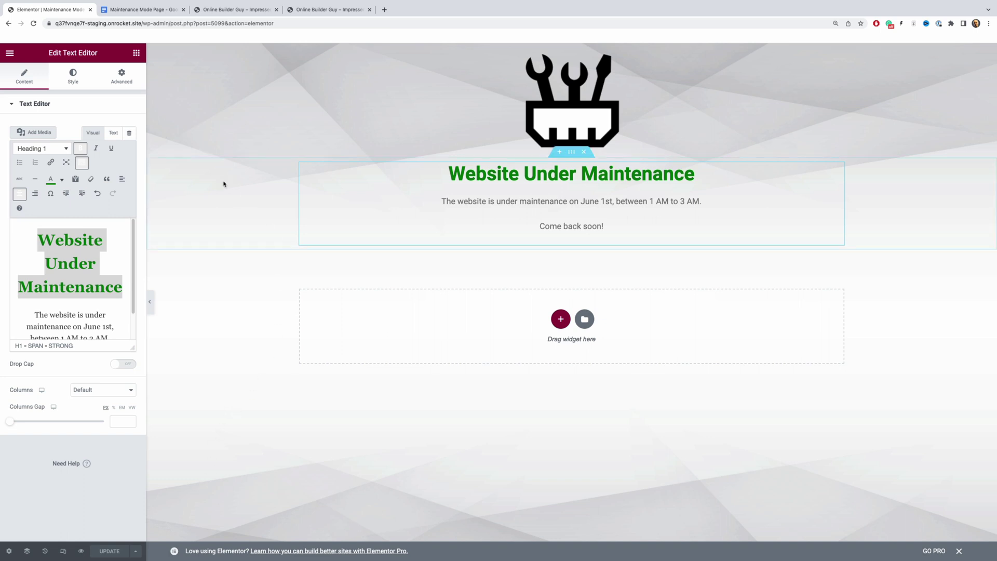
Exit to the WordPress dashboard and open the Maintenance Mode settings in Elementor's tools.
click(9, 53)
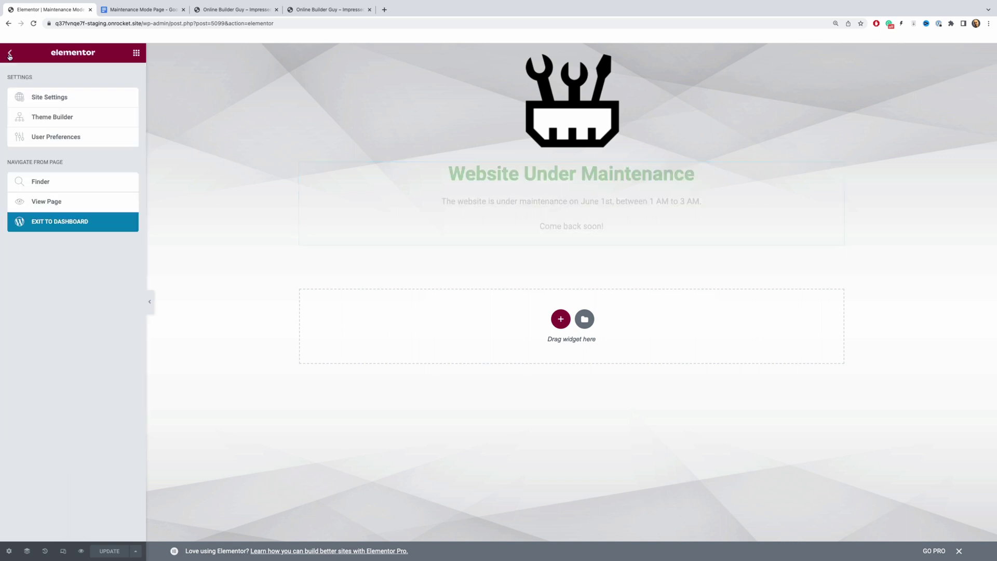
click(75, 226)
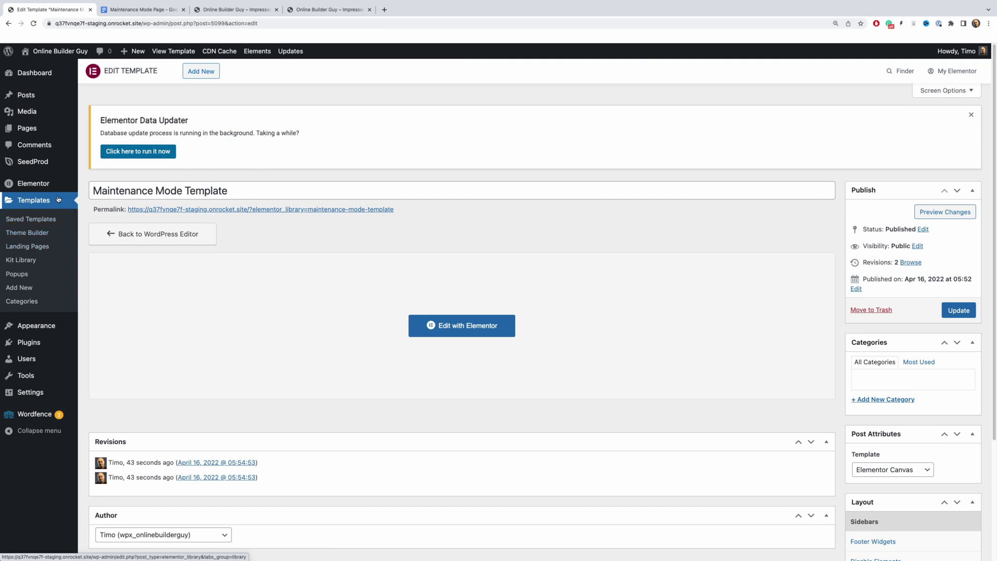
mouse_move(41, 185)
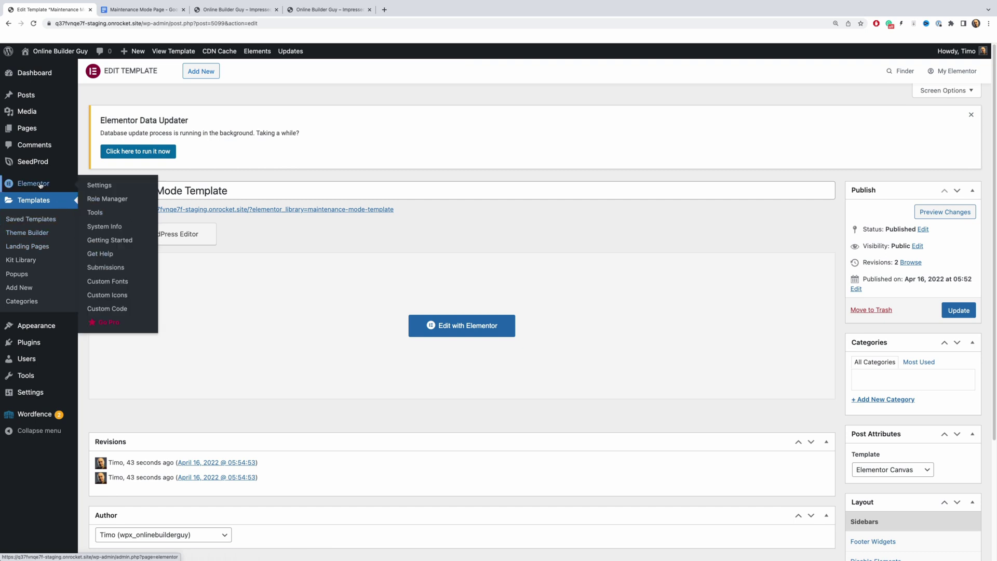
click(100, 214)
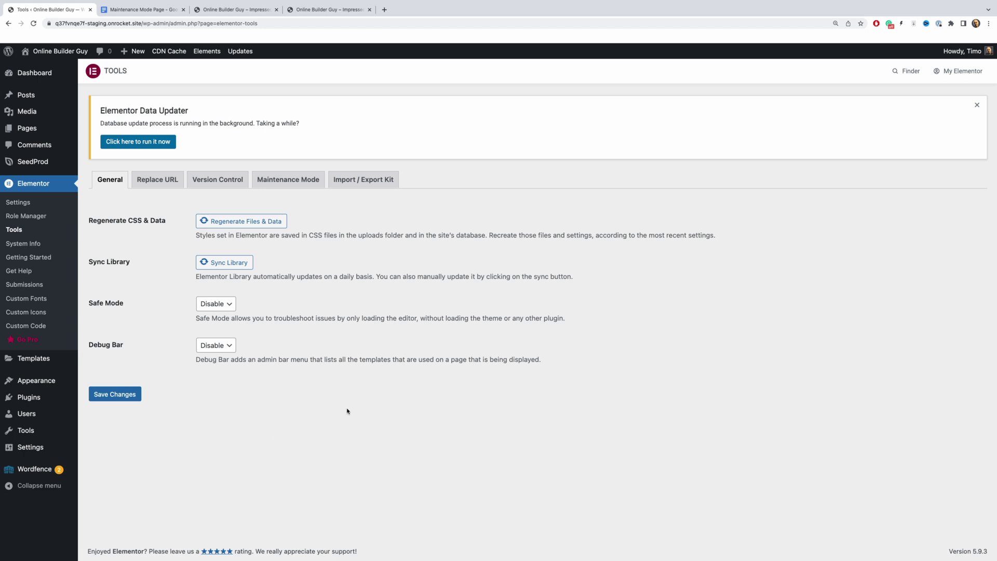
click(286, 187)
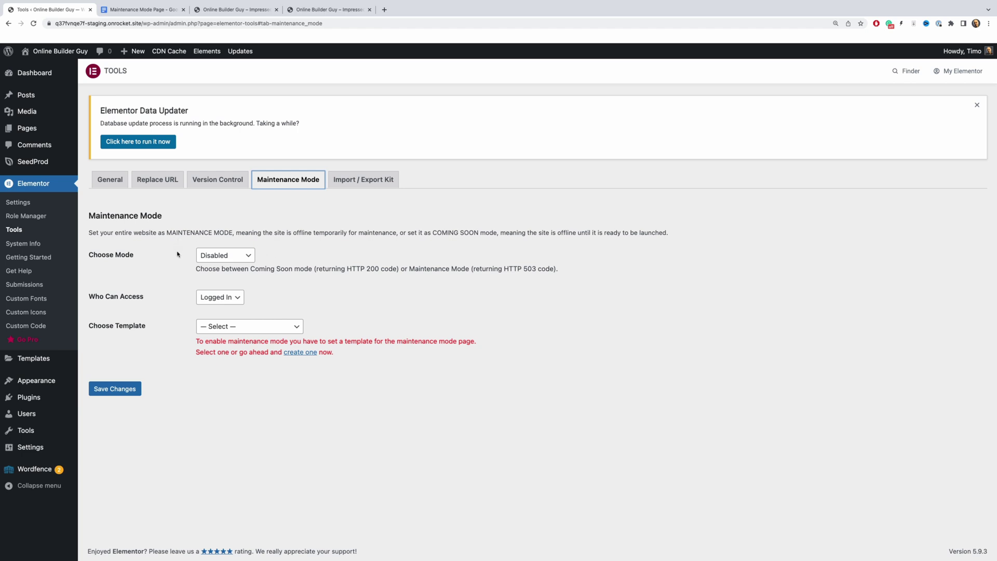
Set the mode to Maintenance and who can access the site to Custom.
click(236, 257)
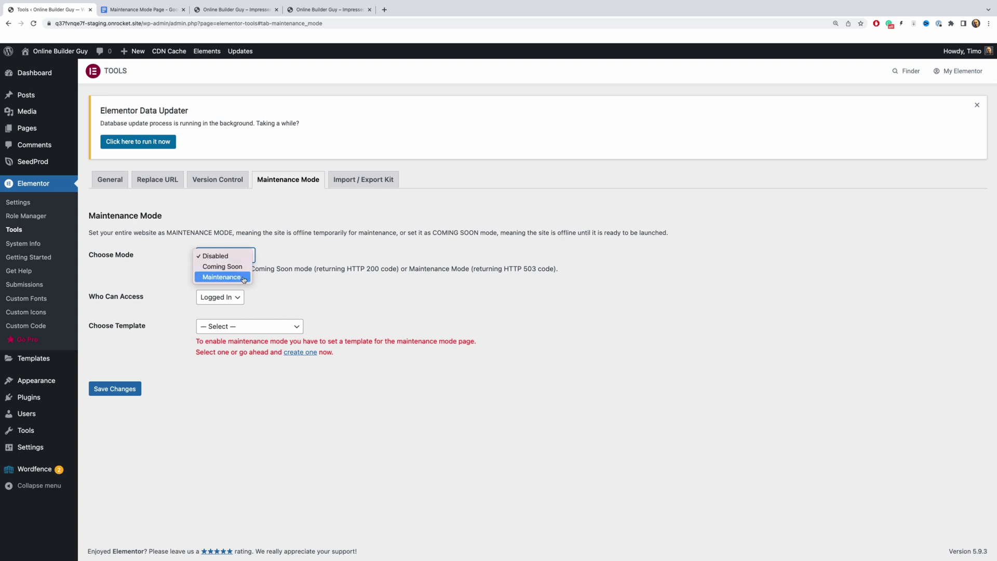
click(236, 277)
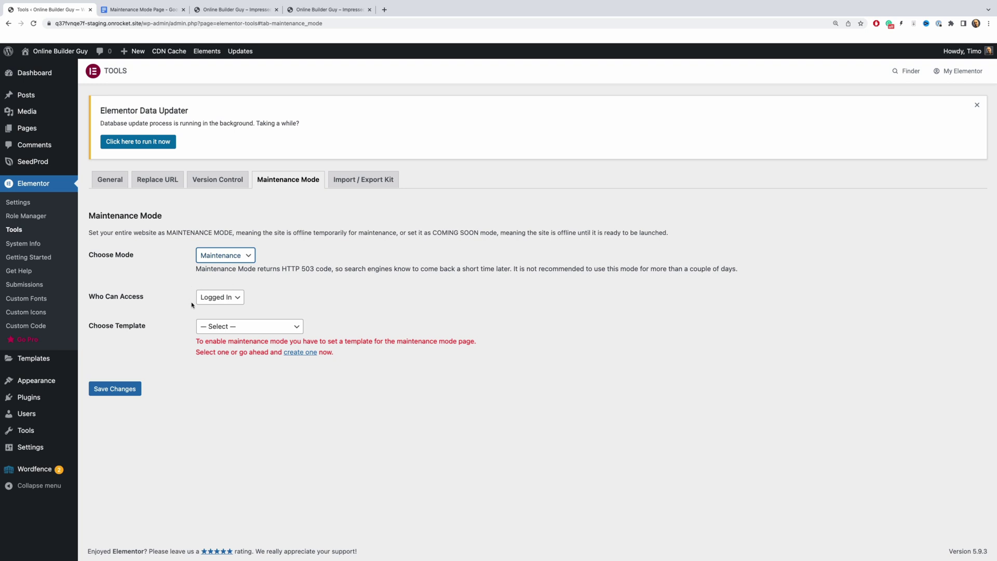
click(240, 301)
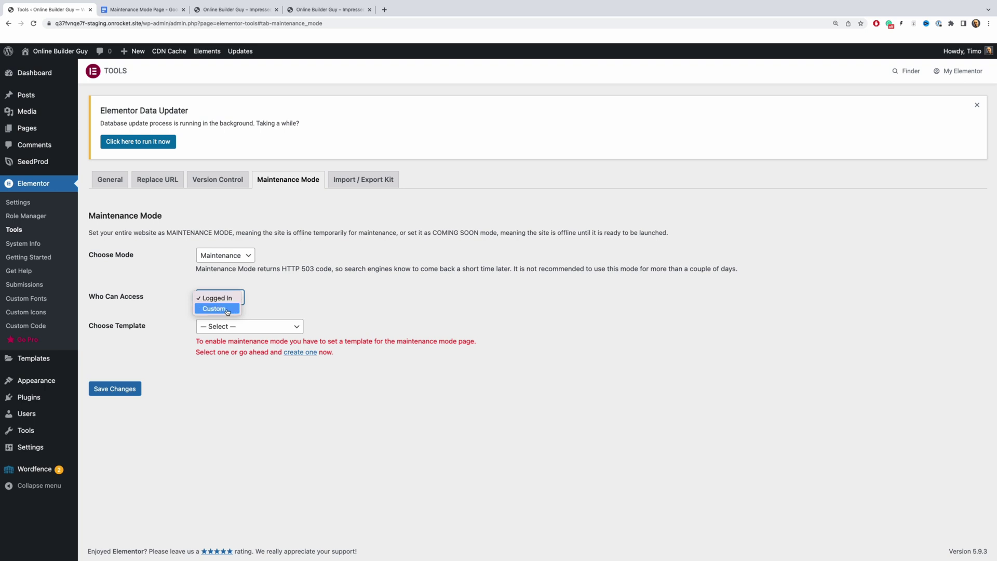
click(231, 310)
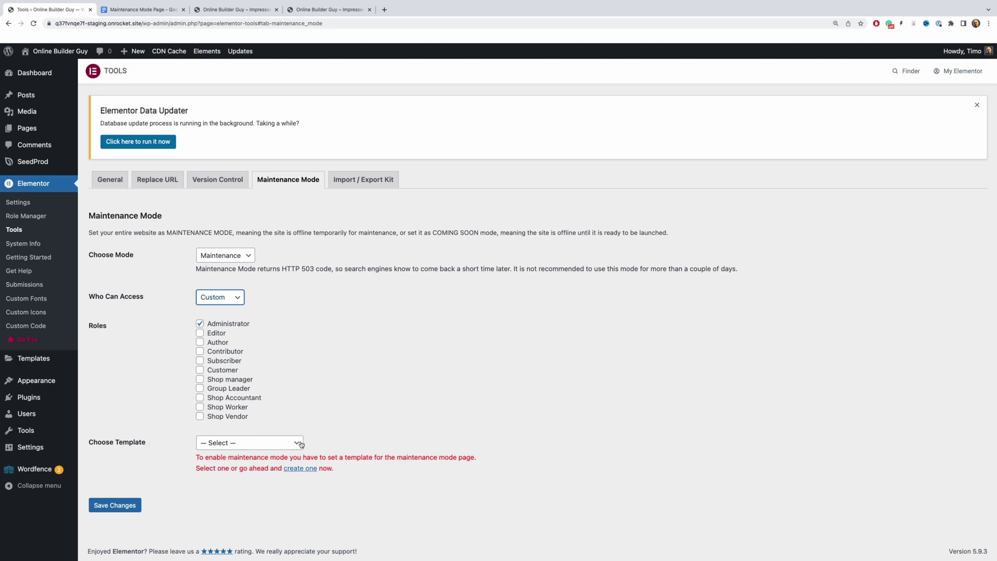
Choose Maintenance Mode Template as the maintenance page's template and save the changes.
click(268, 444)
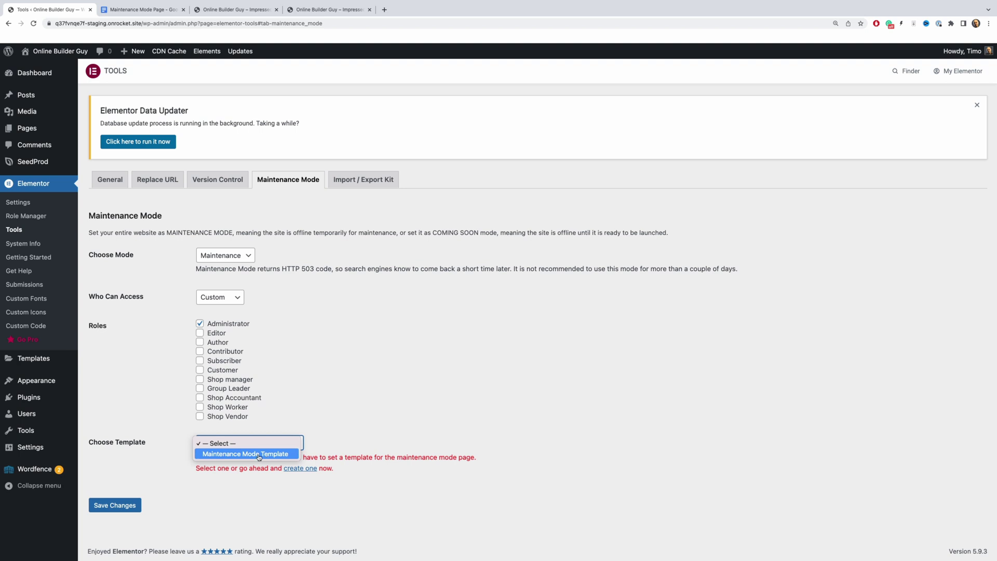
click(289, 454)
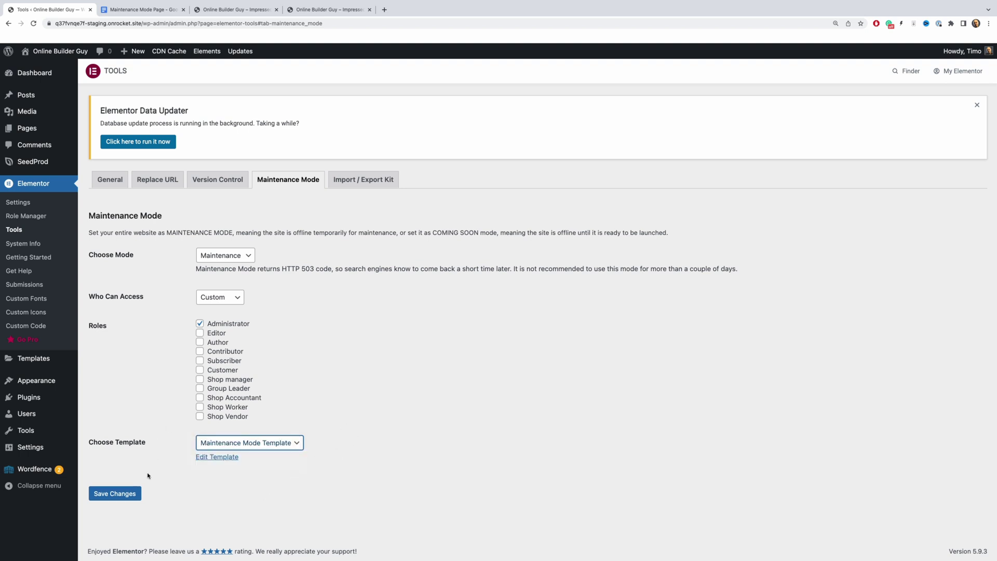
click(130, 497)
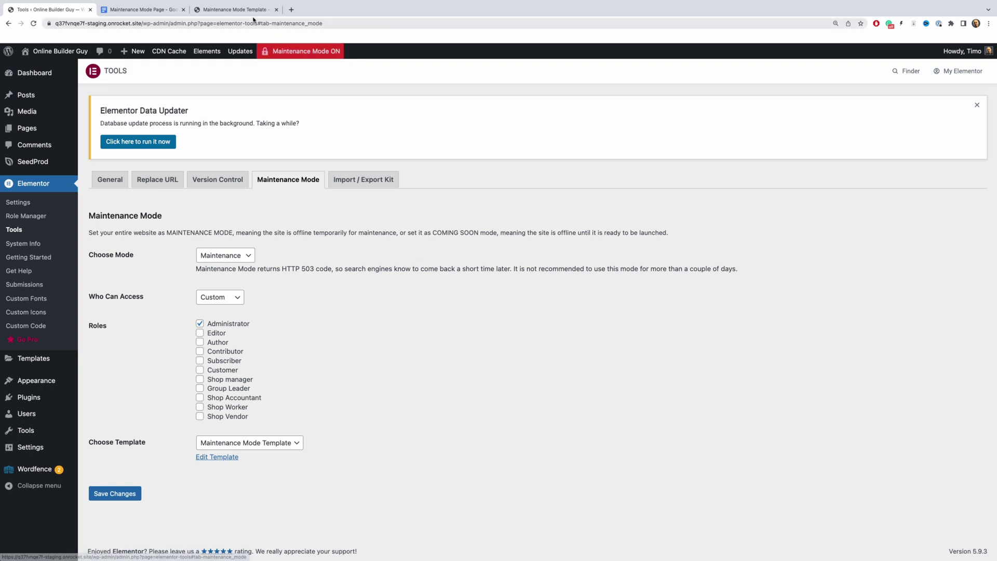
View the live maintenance page, return to the Elementor tools, and save the maintenance mode setting as Disabled.
click(225, 12)
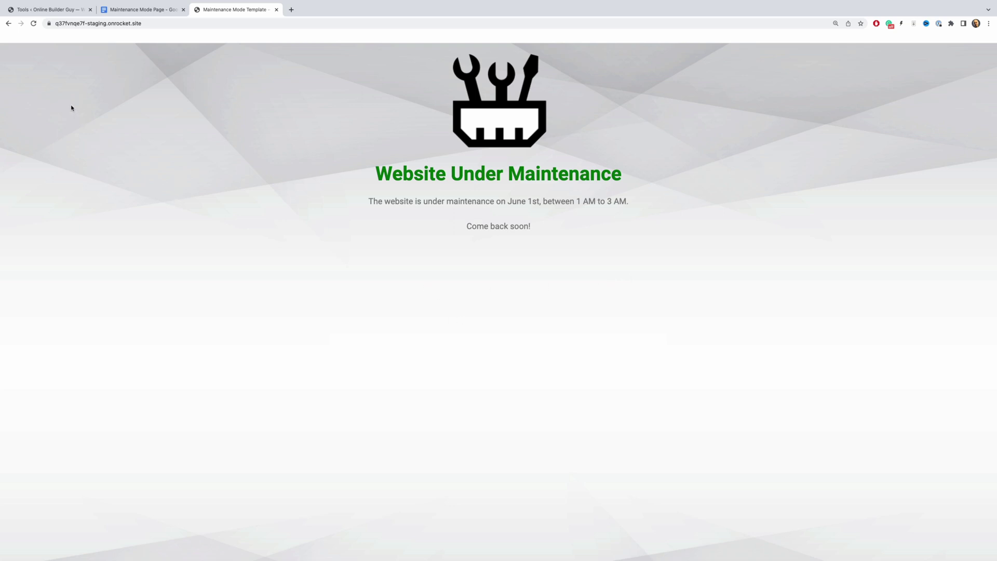
click(46, 14)
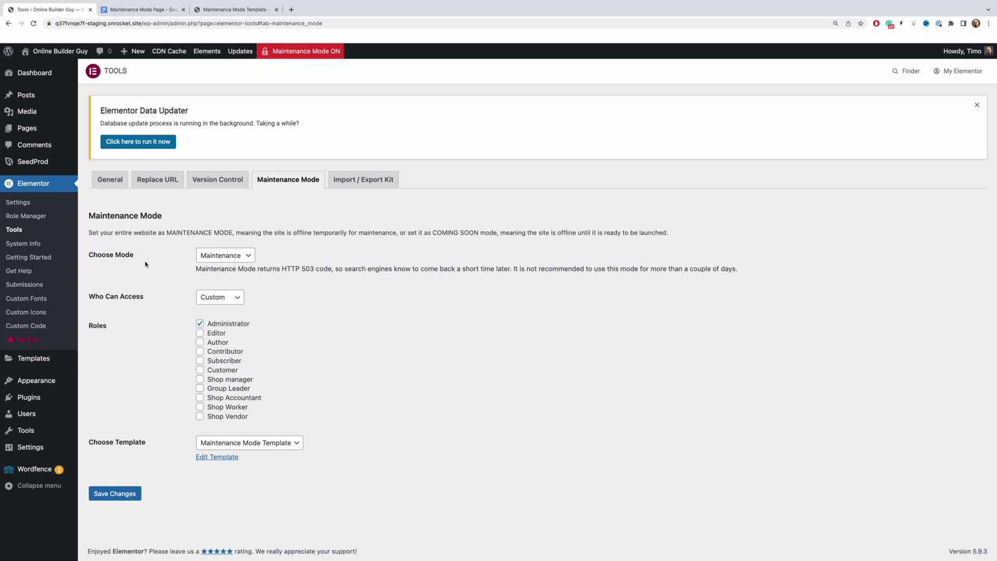
click(227, 255)
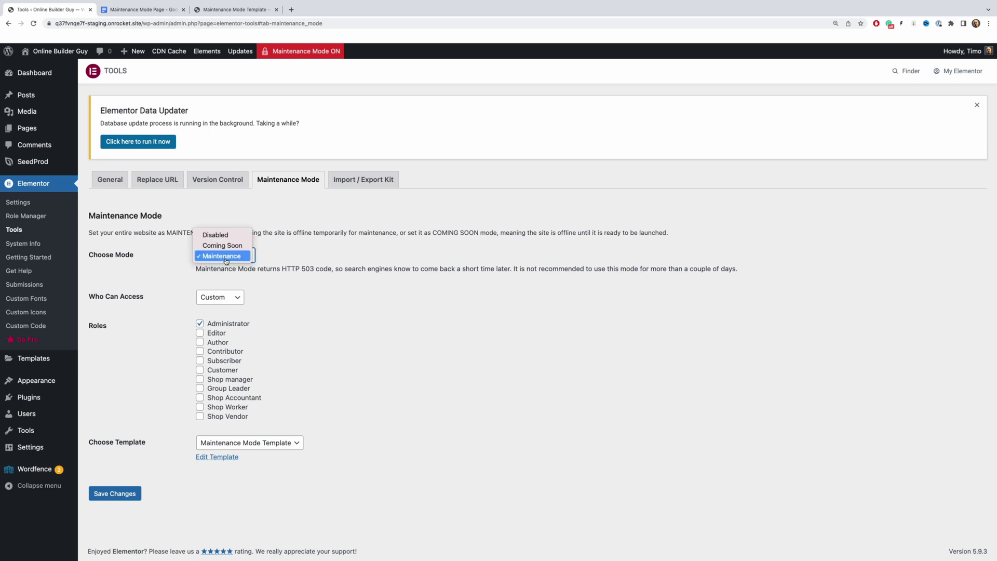
click(215, 235)
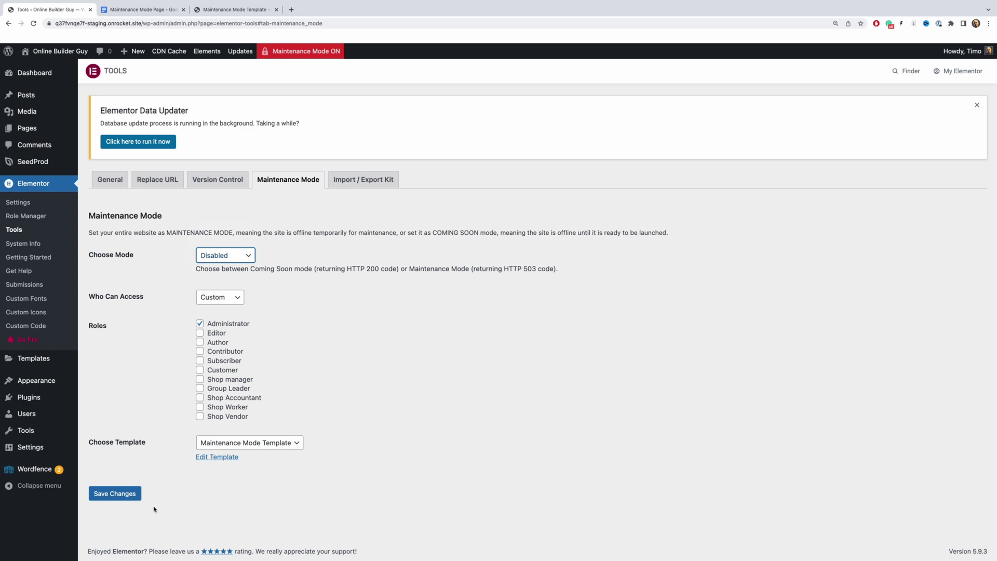
click(126, 499)
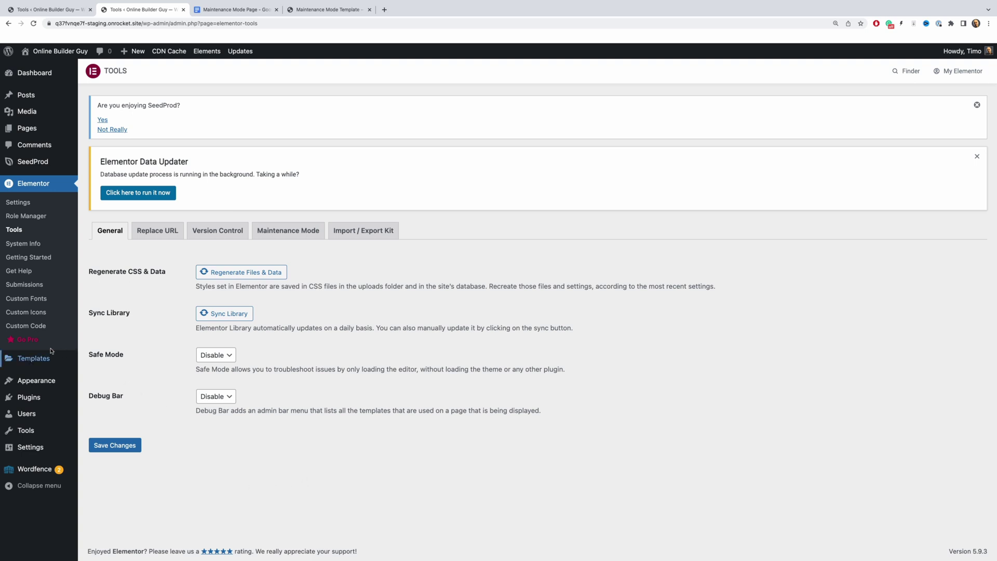
Open the list of saved Elementor templates.
mouse_move(24, 359)
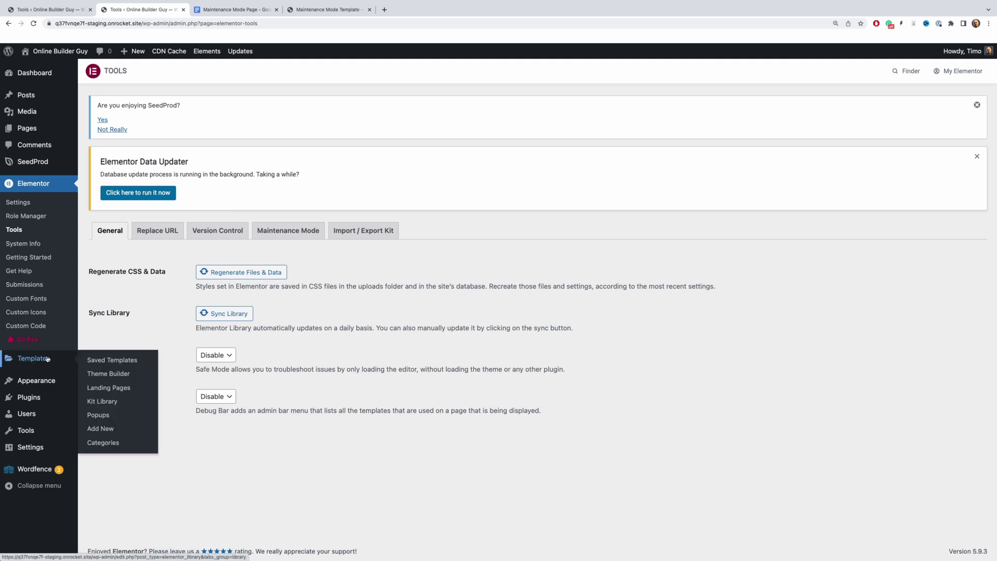
click(124, 360)
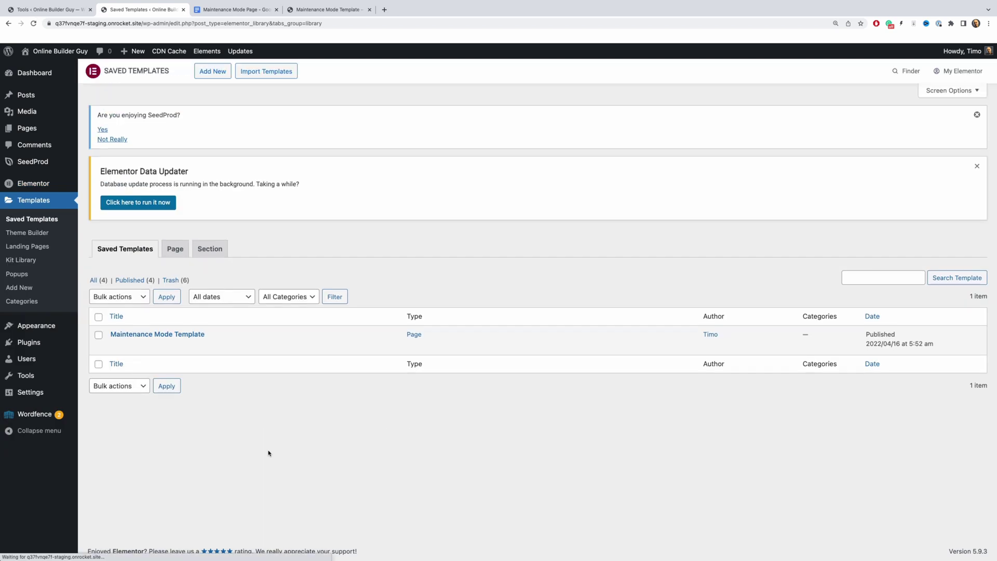